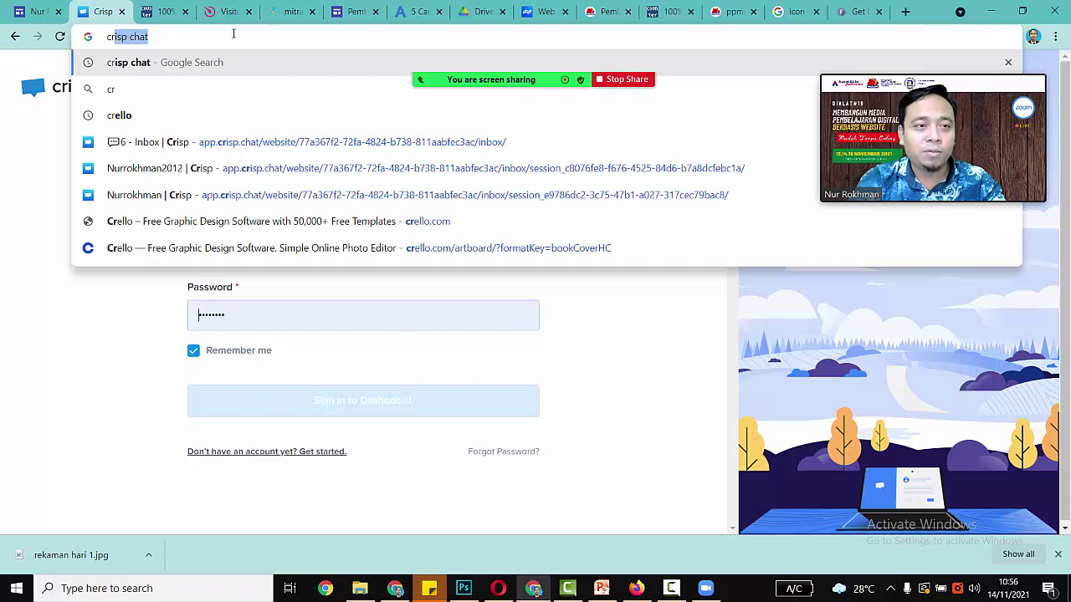
Step: Search Google for 'crisp chat'
{"action": "key", "text": "Return"}
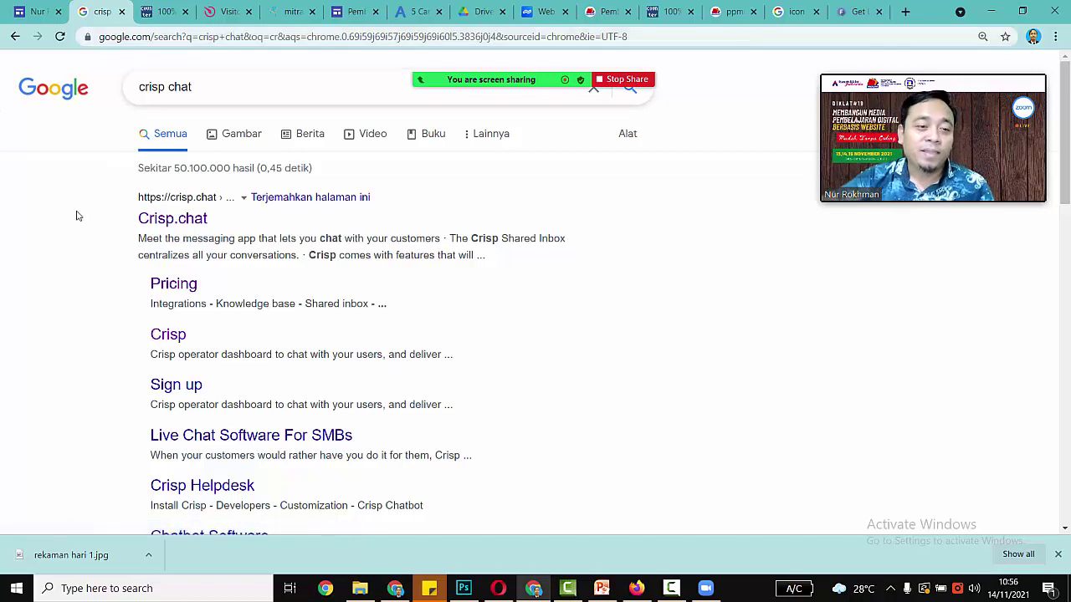
Step: Open the Crisp pricing page and review the Free, $25 and $95 plans
{"action": "left_click", "coordinate": [173, 286]}
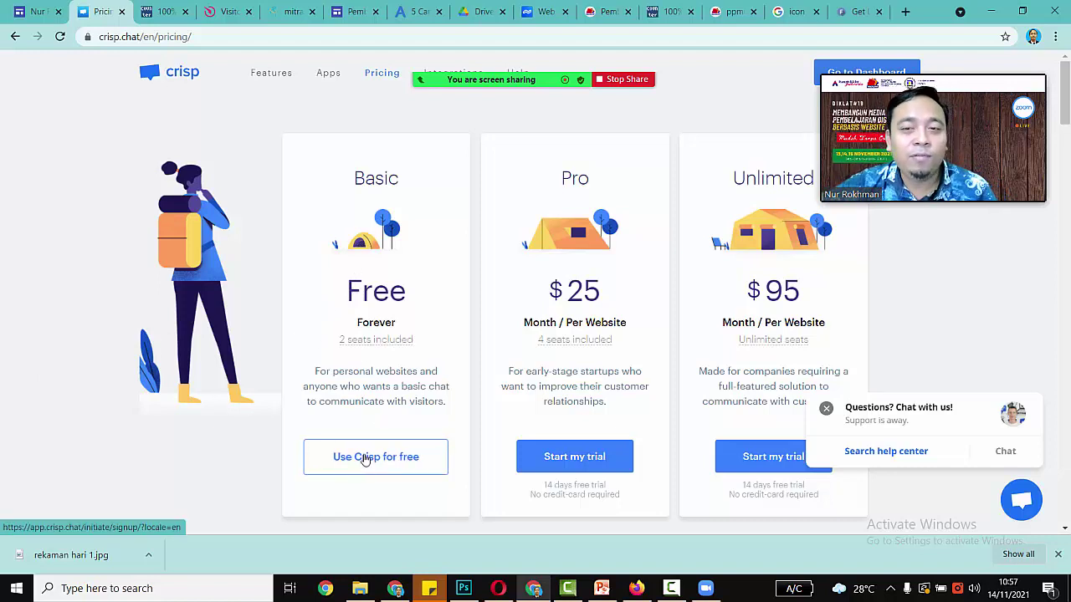
{"action": "left_click_drag", "start_coordinate": [866, 143], "coordinate": [77, 264]}
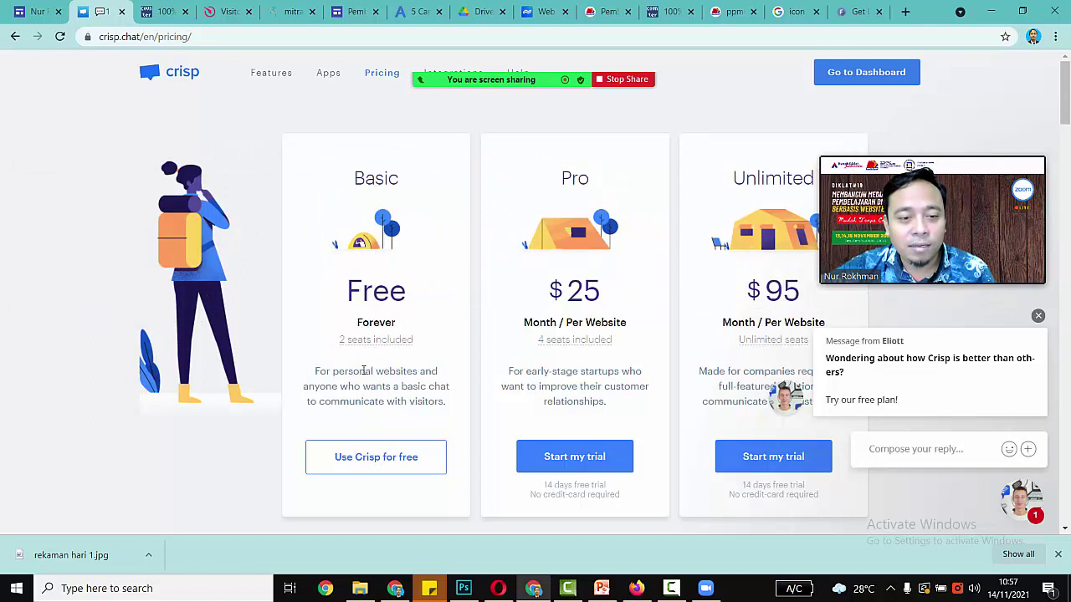
{"action": "mouse_move", "coordinate": [375, 340]}
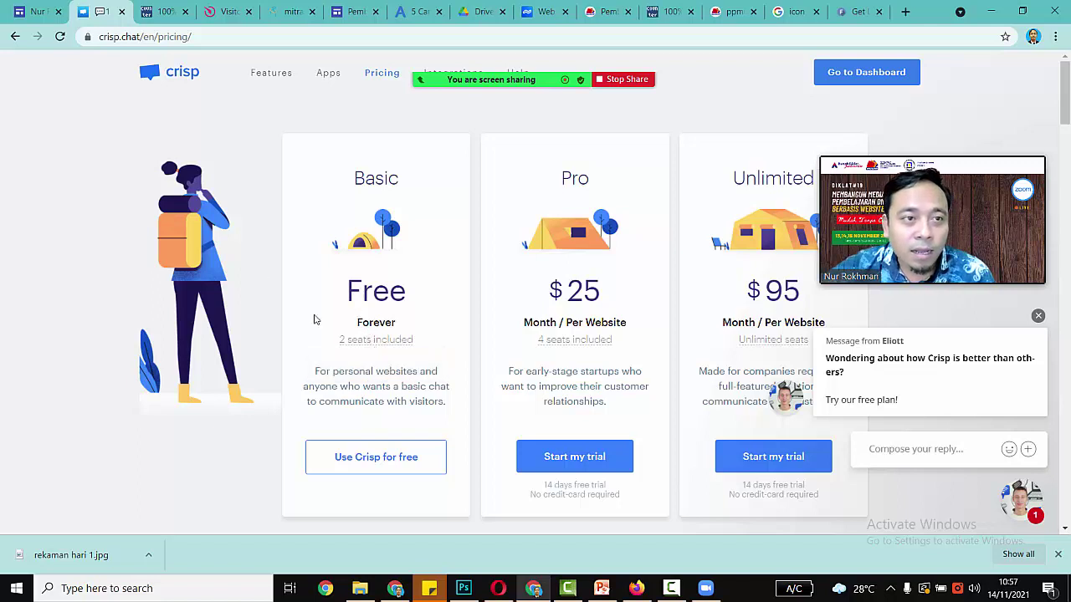
Step: Strip /en/pricing/ from the URL to load the crisp.chat home page
{"action": "left_click_drag", "start_coordinate": [205, 43], "coordinate": [152, 50]}
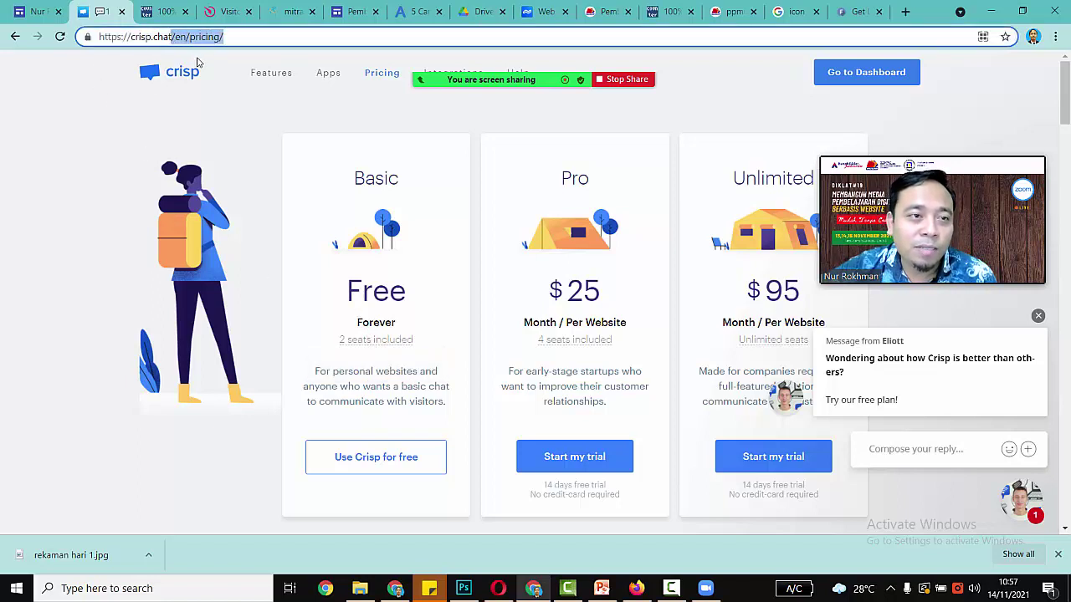
{"action": "key", "text": "BackSpace"}
{"action": "key", "text": "Return"}
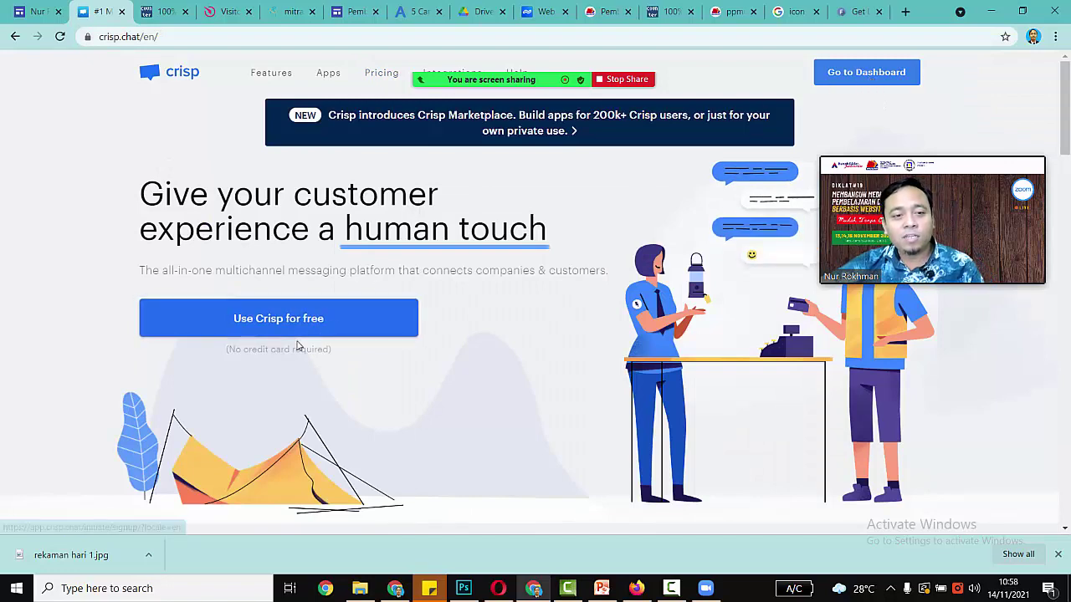
{"action": "scroll", "coordinate": [301, 309], "scroll_direction": "down", "scroll_amount": 3}
{"action": "scroll", "coordinate": [303, 335], "scroll_direction": "up", "scroll_amount": 3}
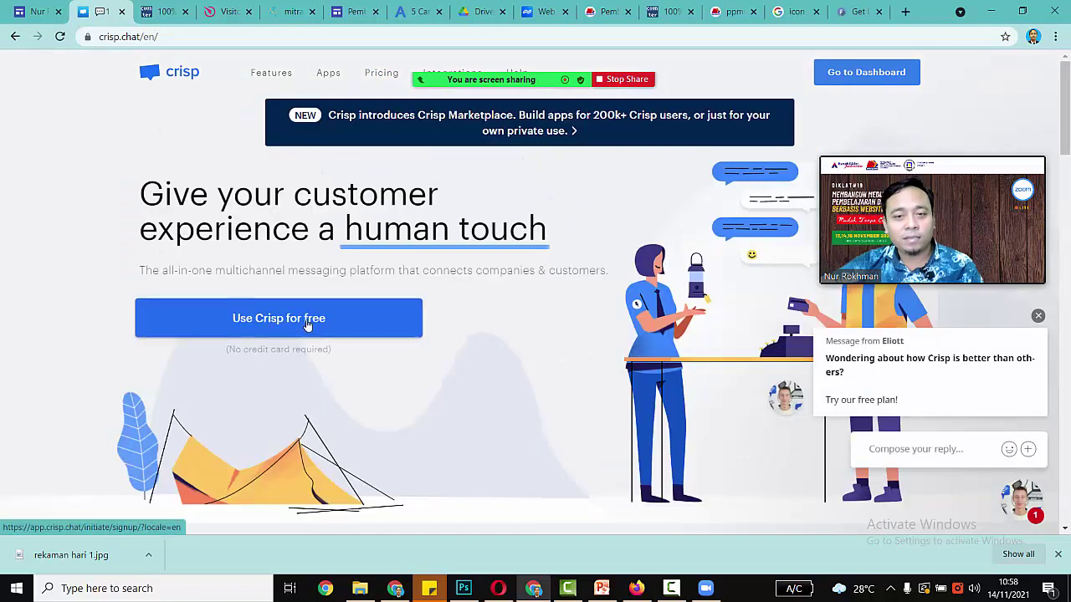
Step: Fill the free sign-up form with first name, last name, e-mail and password, then submit it
{"action": "left_click", "coordinate": [307, 320]}
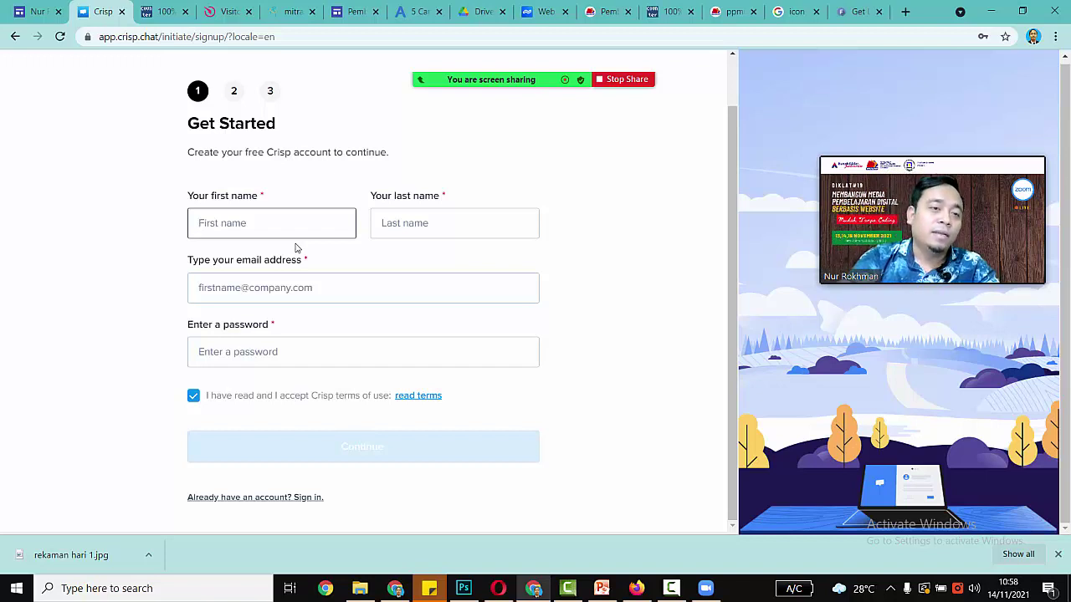
{"action": "type", "text": "nur"}
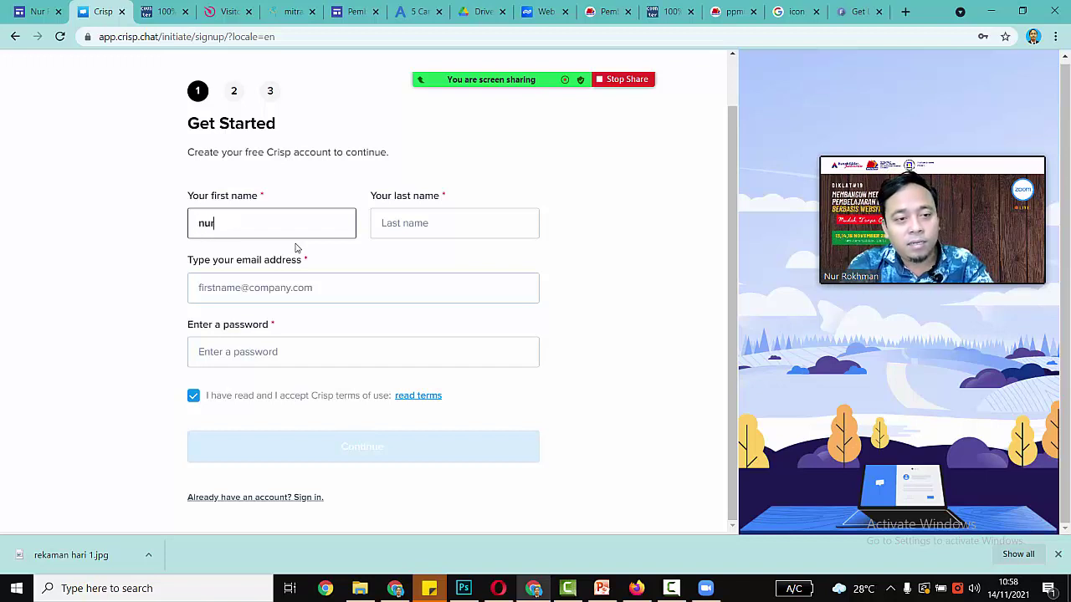
{"action": "key", "text": "Tab"}
{"action": "type", "text": "rokhman"}
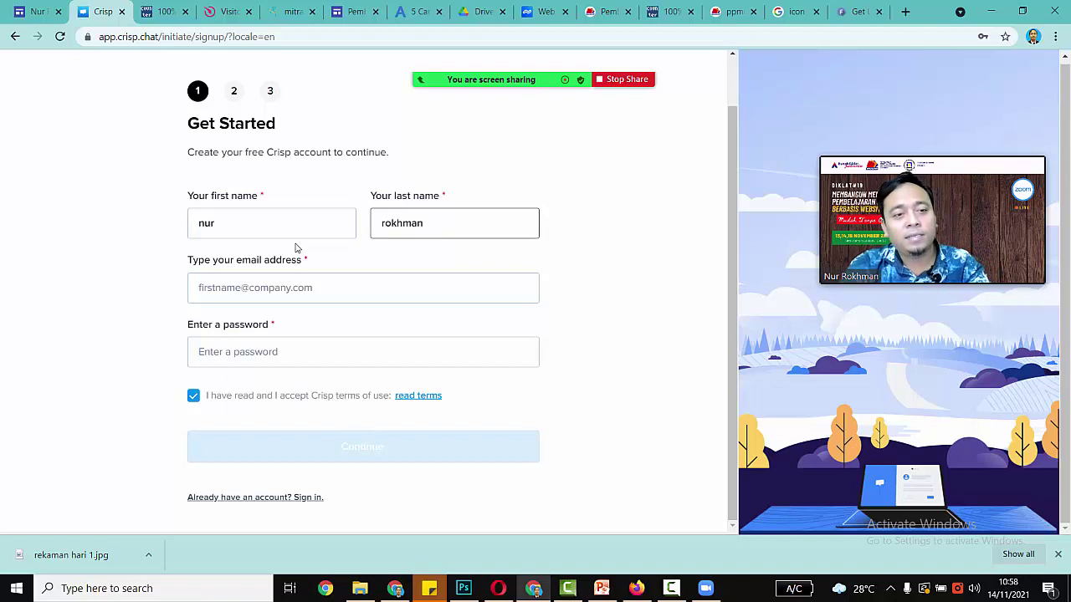
{"action": "key", "text": "Tab"}
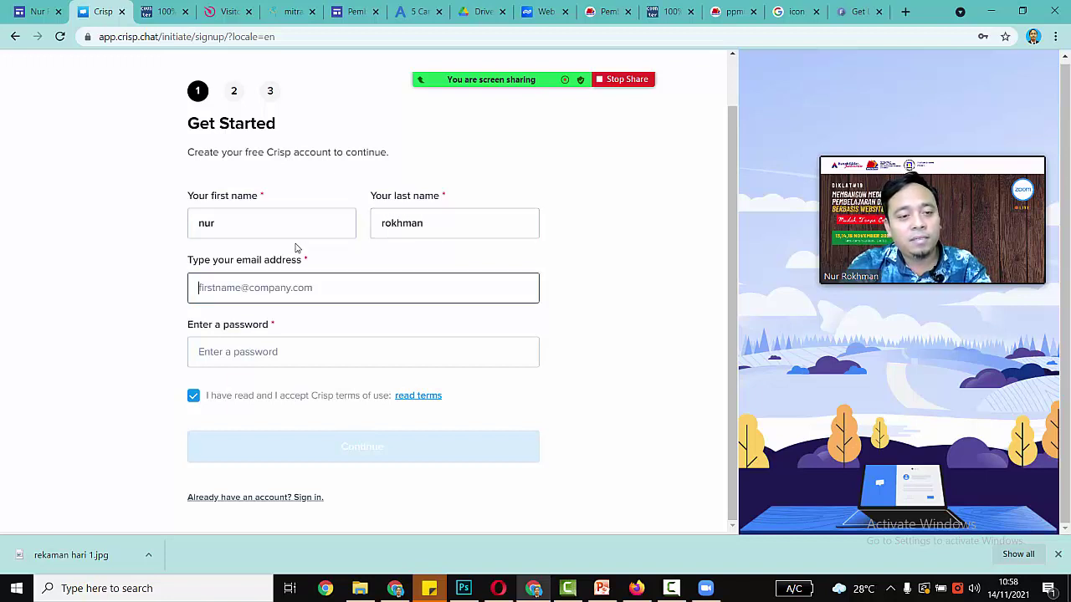
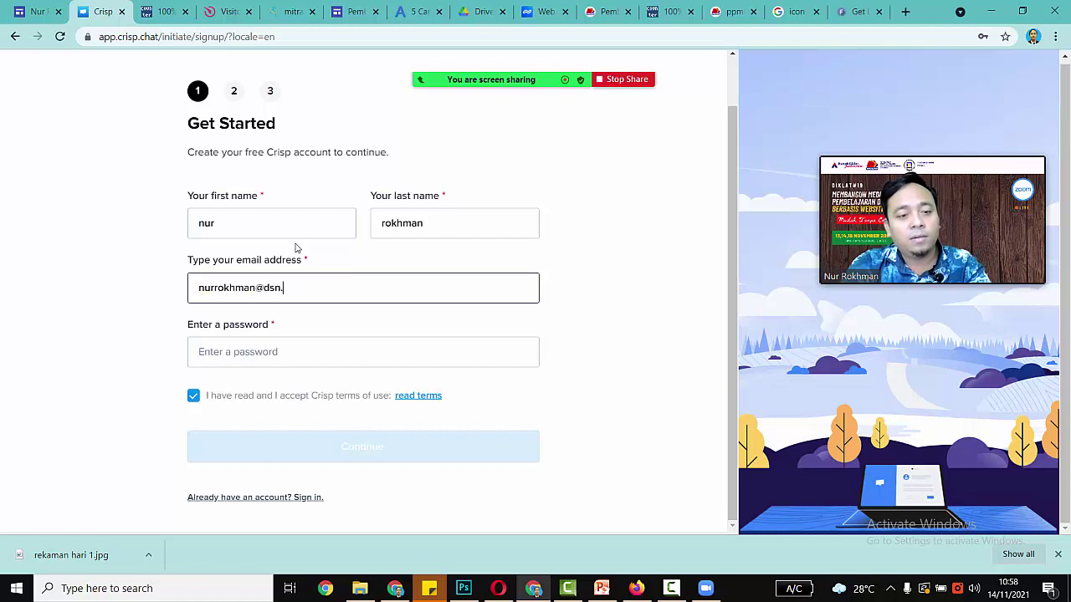
{"action": "key", "text": "Tab"}
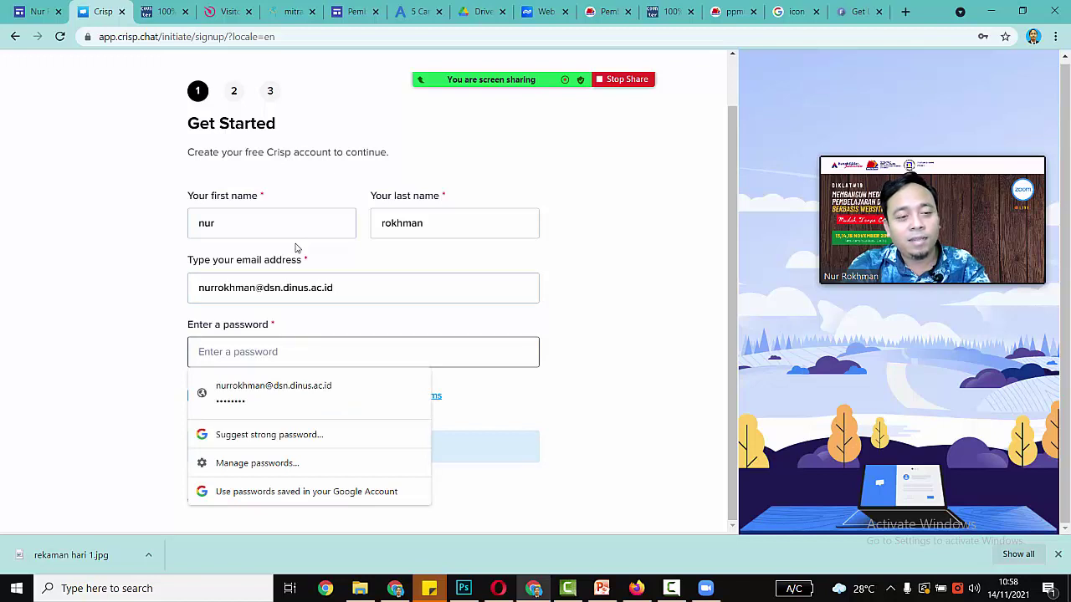
{"action": "type", "text": "•••••••"}
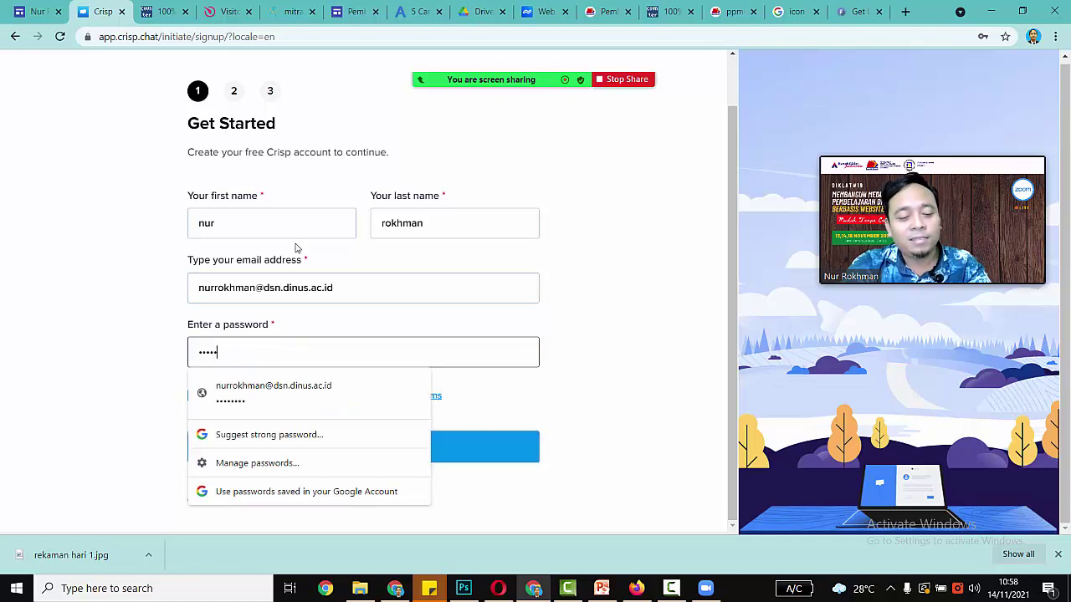
{"action": "type", "text": "•"}
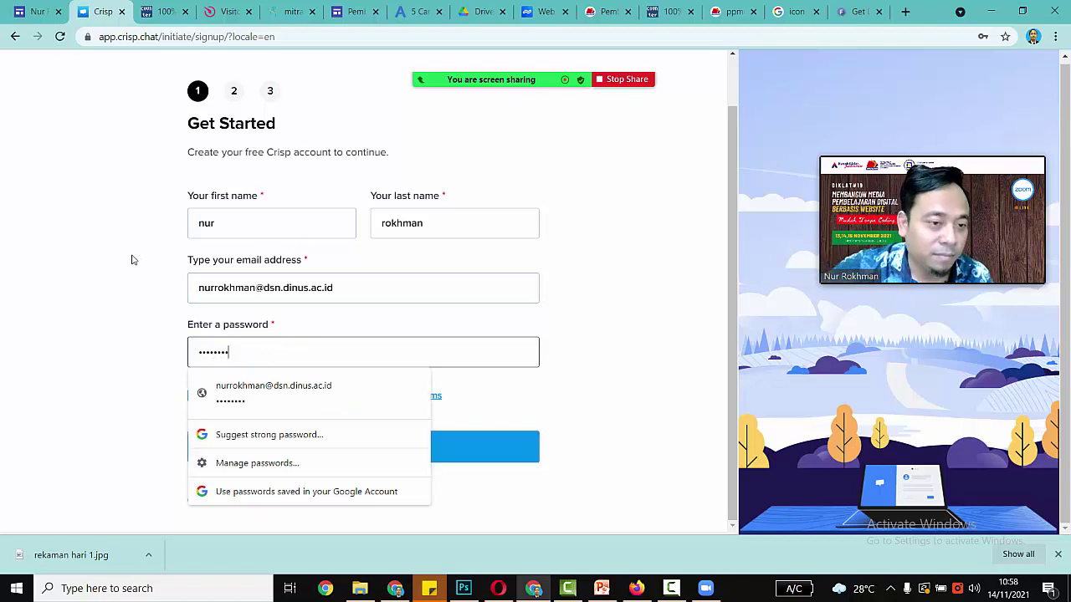
{"action": "left_click", "coordinate": [131, 259]}
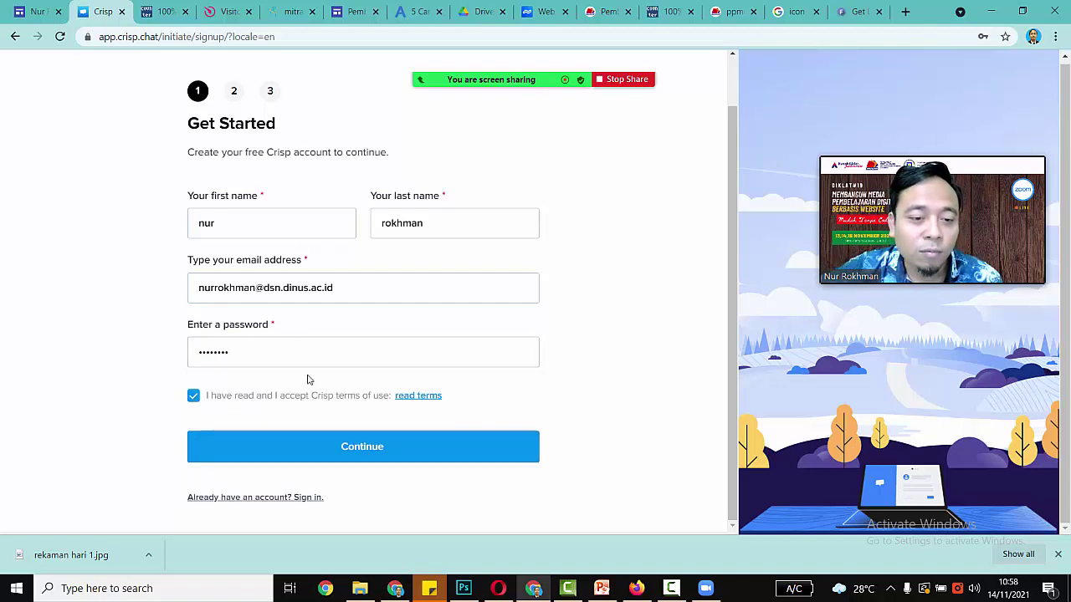
{"action": "left_click", "coordinate": [332, 450]}
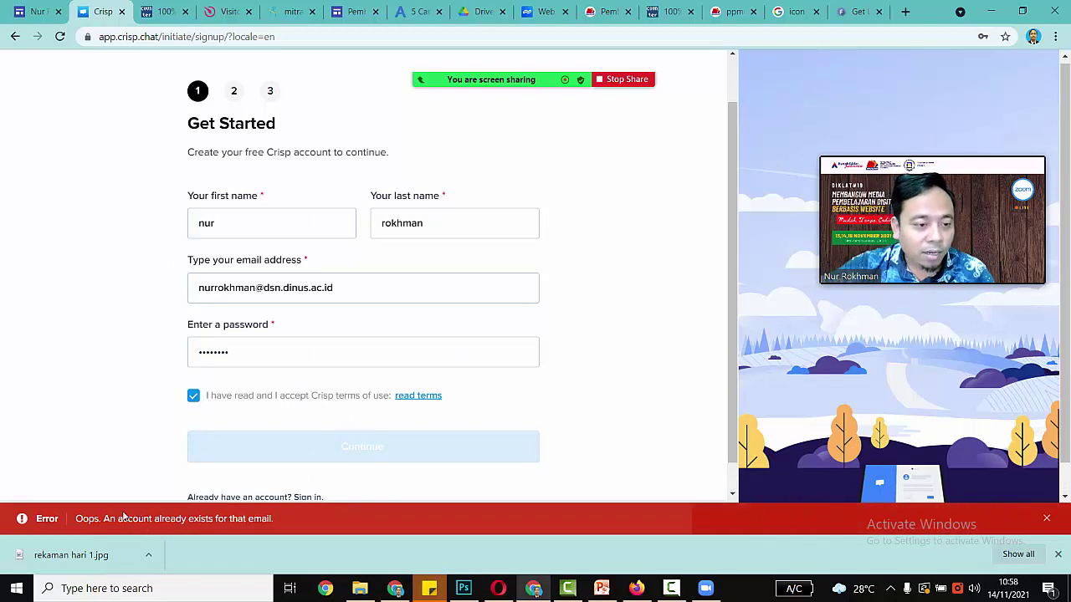
Step: Change the sign-up e-mail to a different gmail.com address and select the sign-up page URL
{"action": "left_click", "coordinate": [1046, 518]}
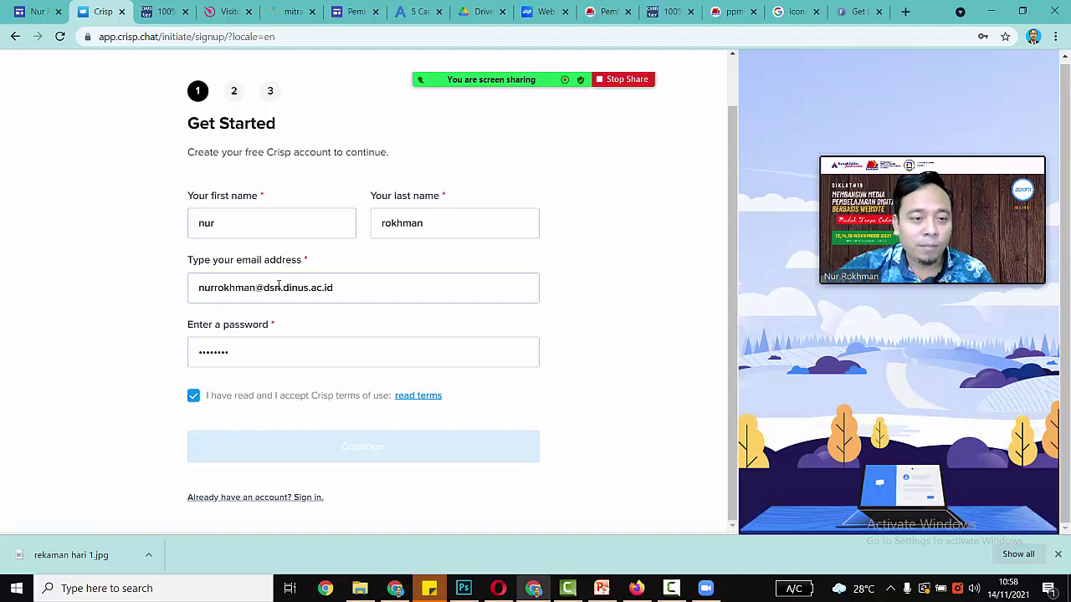
{"action": "left_click", "coordinate": [258, 288]}
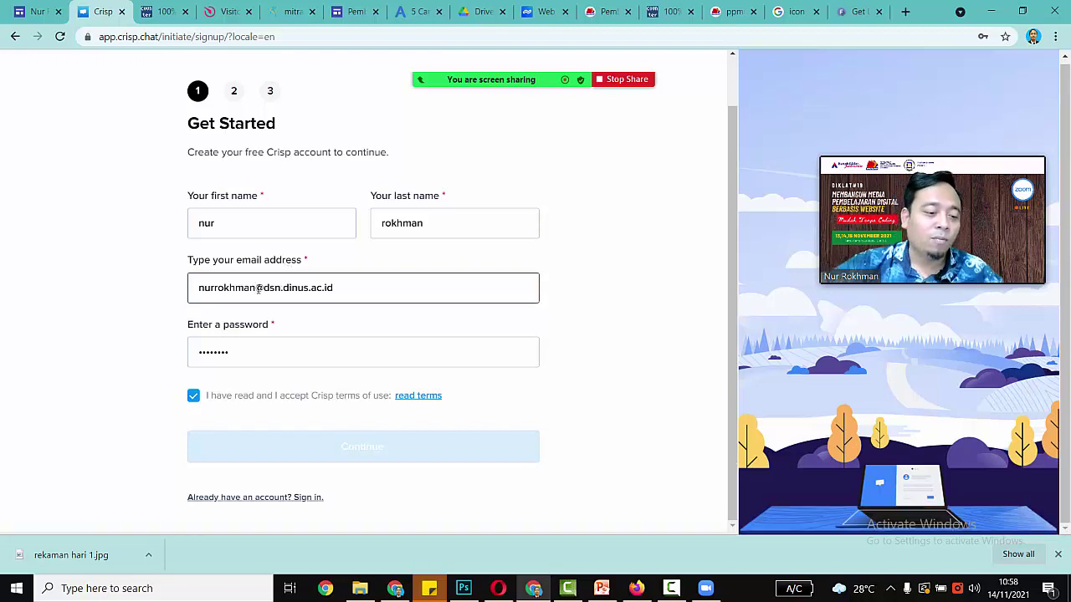
{"action": "type", "text": "2012"}
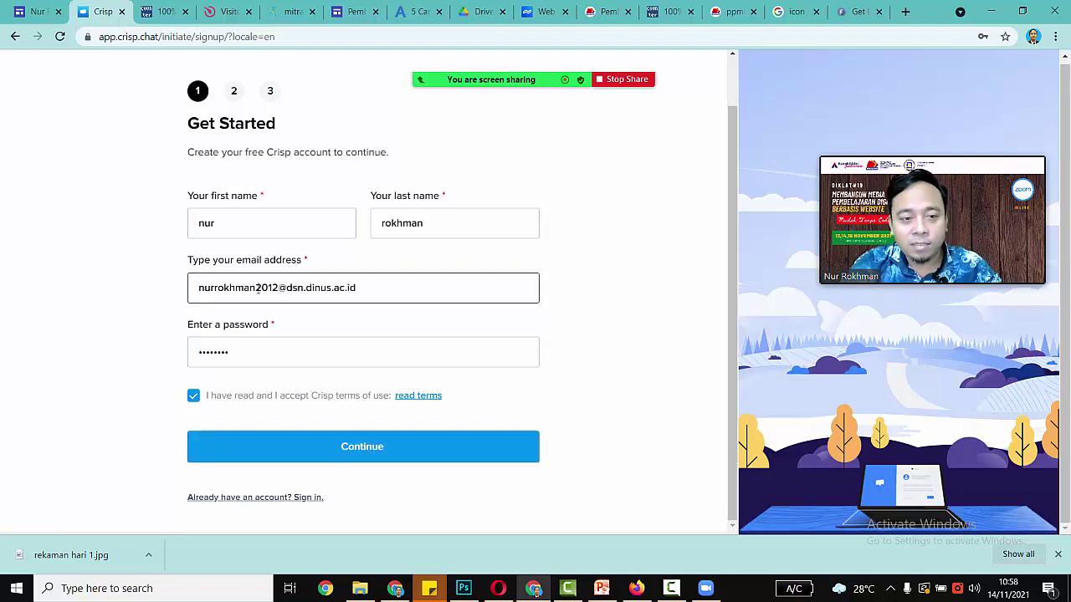
{"action": "key", "text": "shift+Right"}
{"action": "key", "text": "shift+Right"}
{"action": "key", "text": "shift+Right"}
{"action": "key", "text": "shift+Right"}
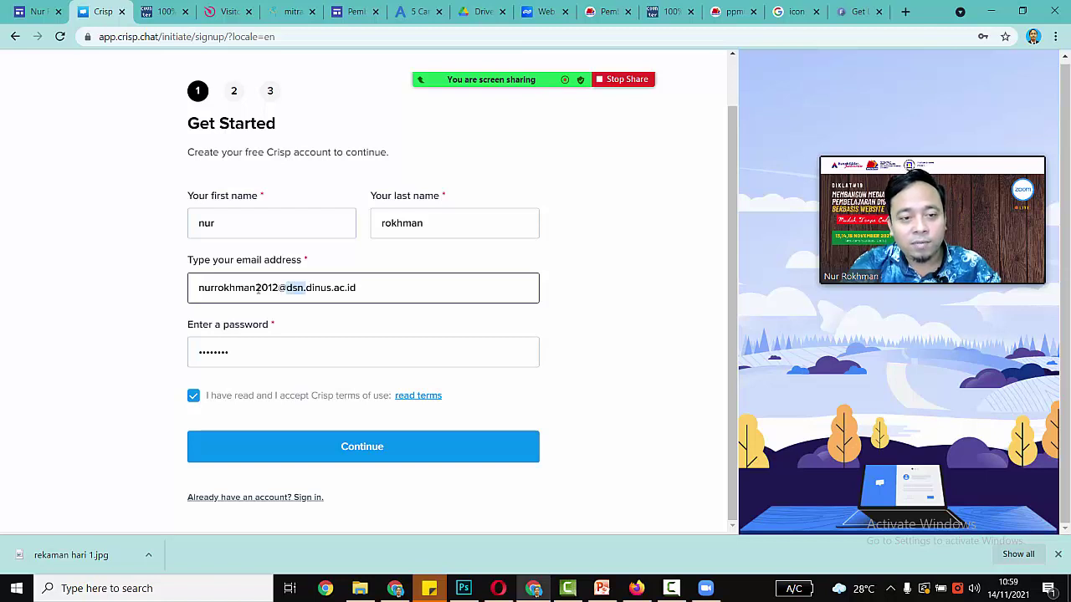
{"action": "key", "text": "shift+Right"}
{"action": "key", "text": "shift+Right"}
{"action": "key", "text": "shift+Right"}
{"action": "key", "text": "shift+Right"}
{"action": "key", "text": "shift+Right"}
{"action": "key", "text": "shift+Right"}
{"action": "key", "text": "shift+Right"}
{"action": "key", "text": "shift+Right"}
{"action": "key", "text": "shift+Right"}
{"action": "key", "text": "shift+Right"}
{"action": "key", "text": "shift+Right"}
{"action": "key", "text": "shift+Right"}
{"action": "type", "text": "gma"}
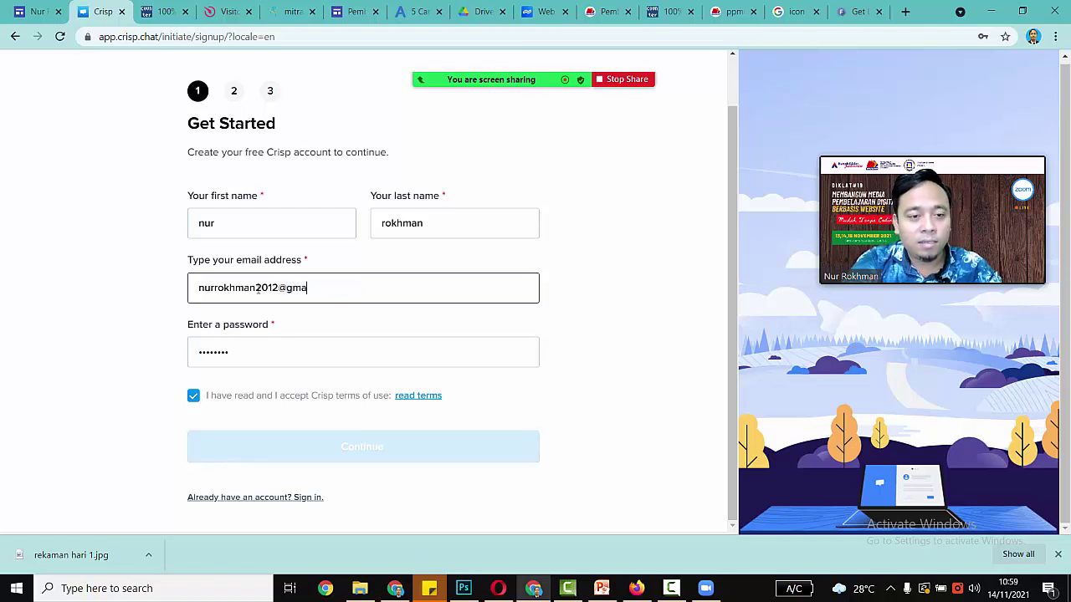
{"action": "type", "text": "il.com"}
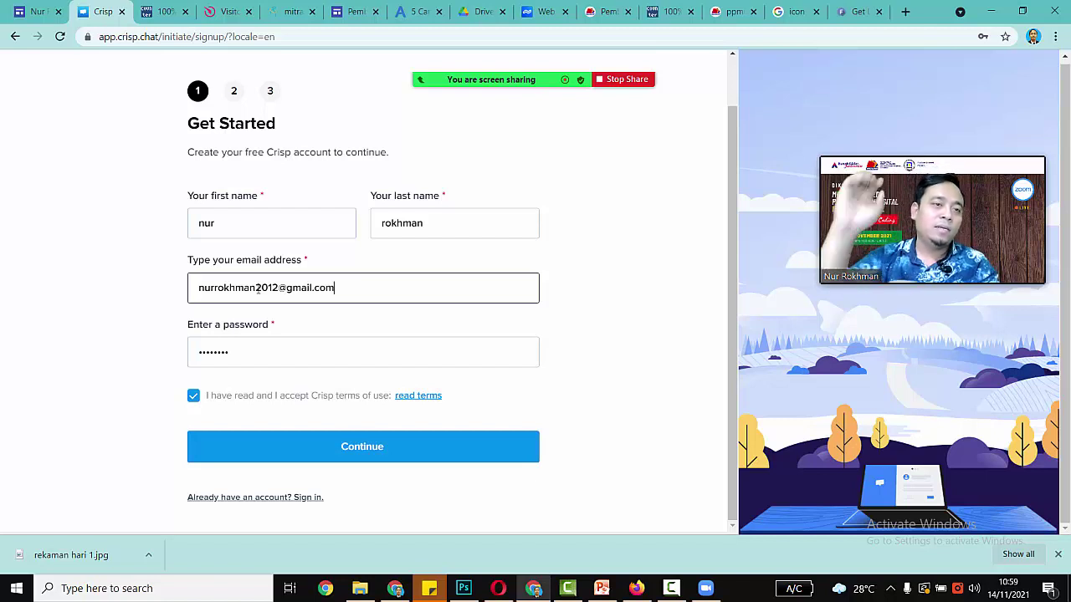
{"action": "left_click", "coordinate": [288, 36]}
{"action": "key", "text": "ctrl+c"}
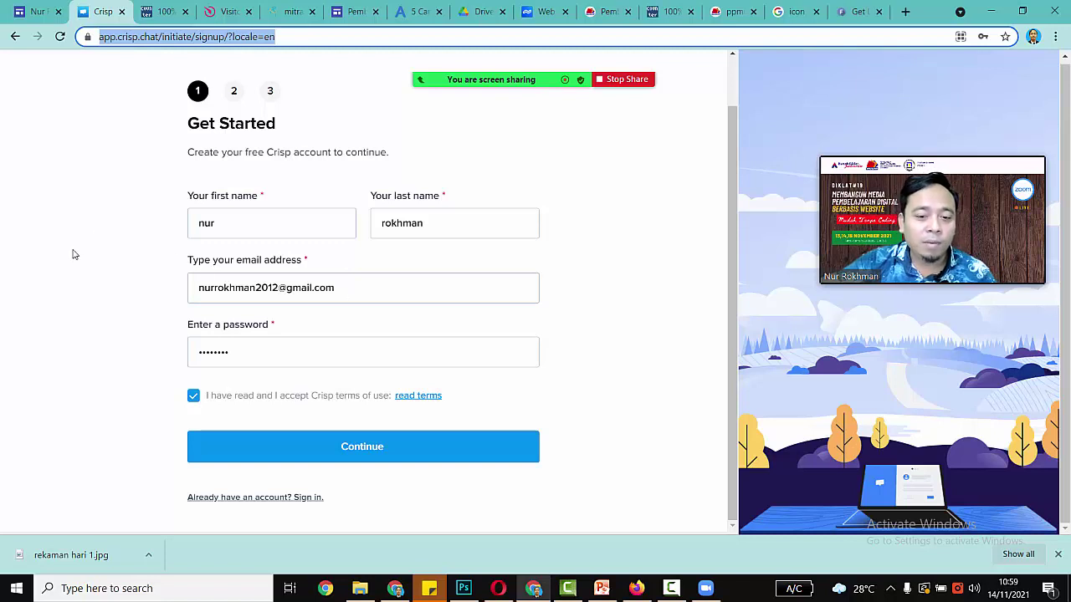
Step: Paste the Crisp sign-up link into the Zoom meeting chat, send it to everyone, then hide the chat
{"action": "left_click", "coordinate": [707, 590]}
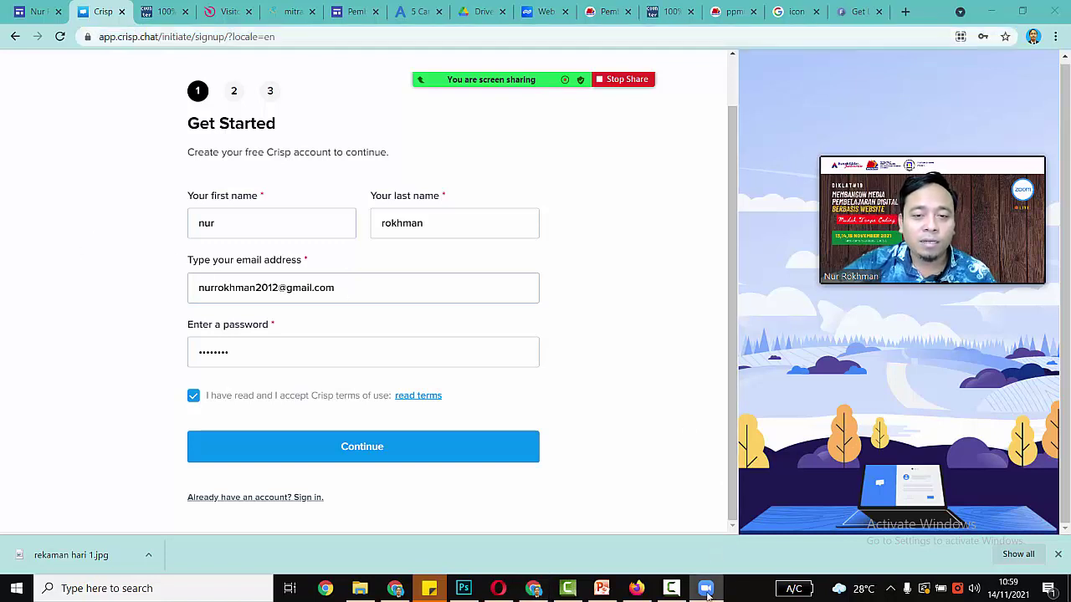
{"action": "left_click", "coordinate": [516, 52]}
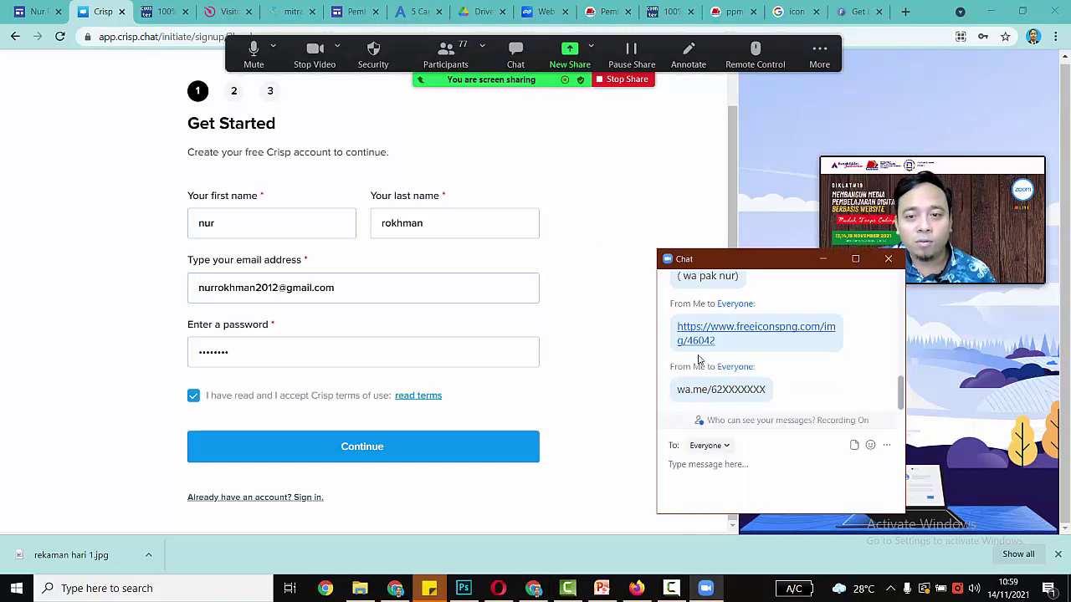
{"action": "left_click", "coordinate": [741, 469]}
{"action": "key", "text": "ctrl+v"}
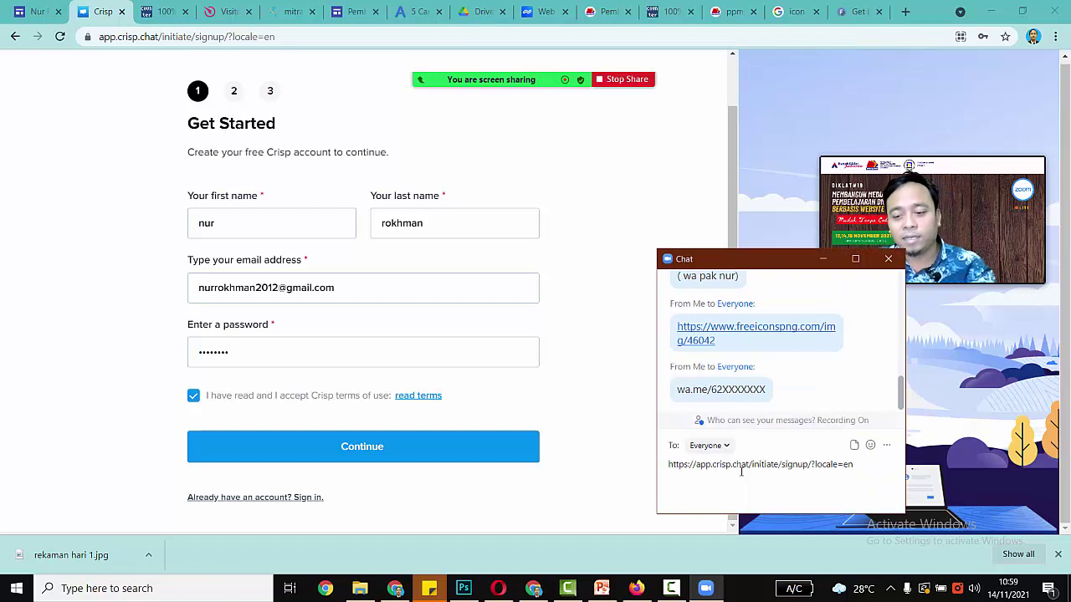
{"action": "key", "text": "Return"}
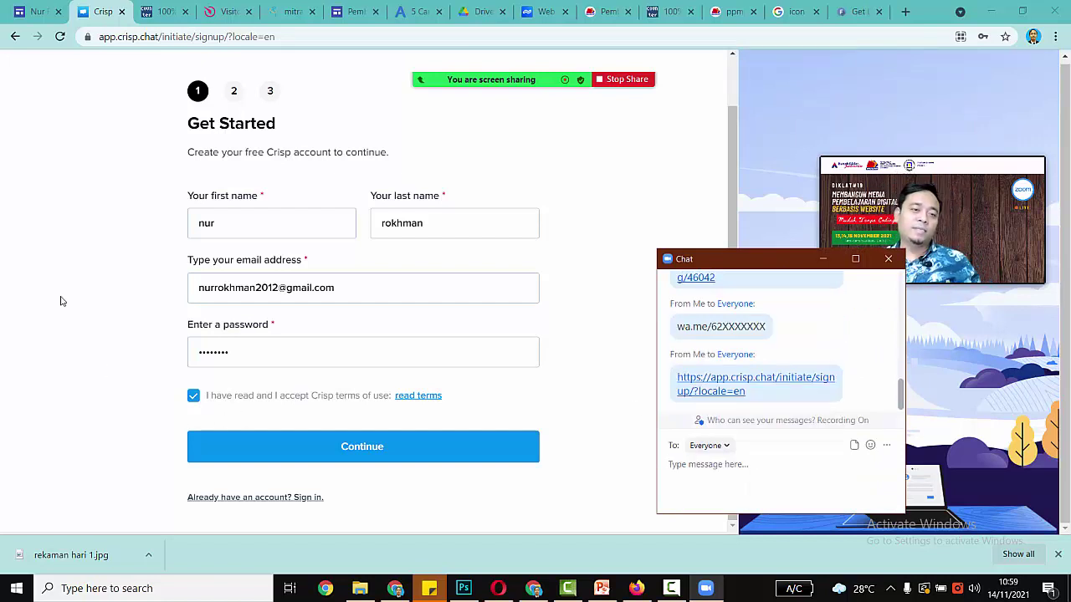
{"action": "left_click", "coordinate": [53, 282]}
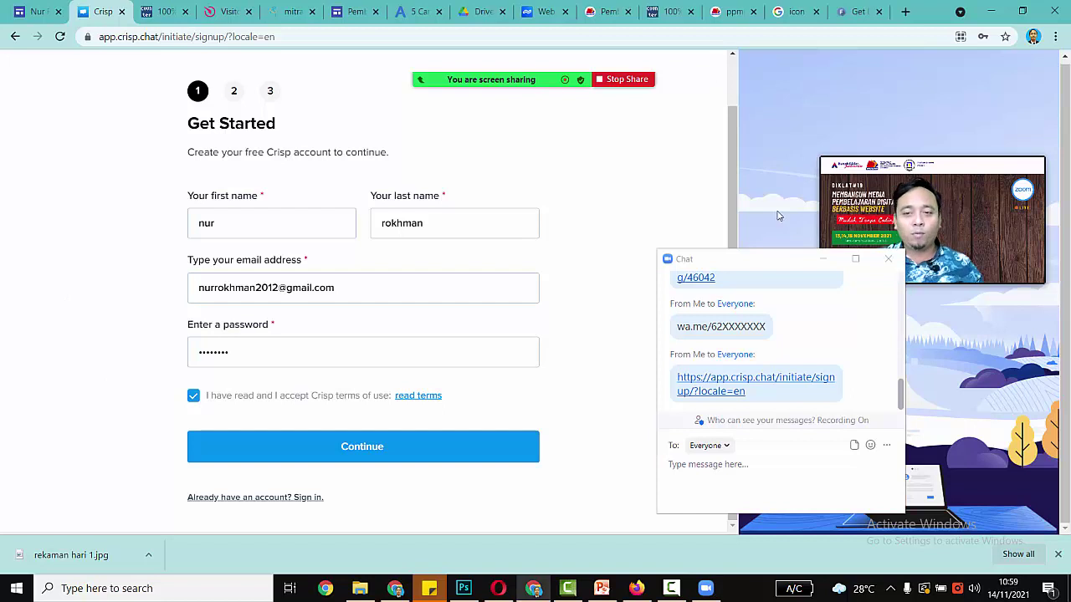
{"action": "left_click", "coordinate": [824, 260]}
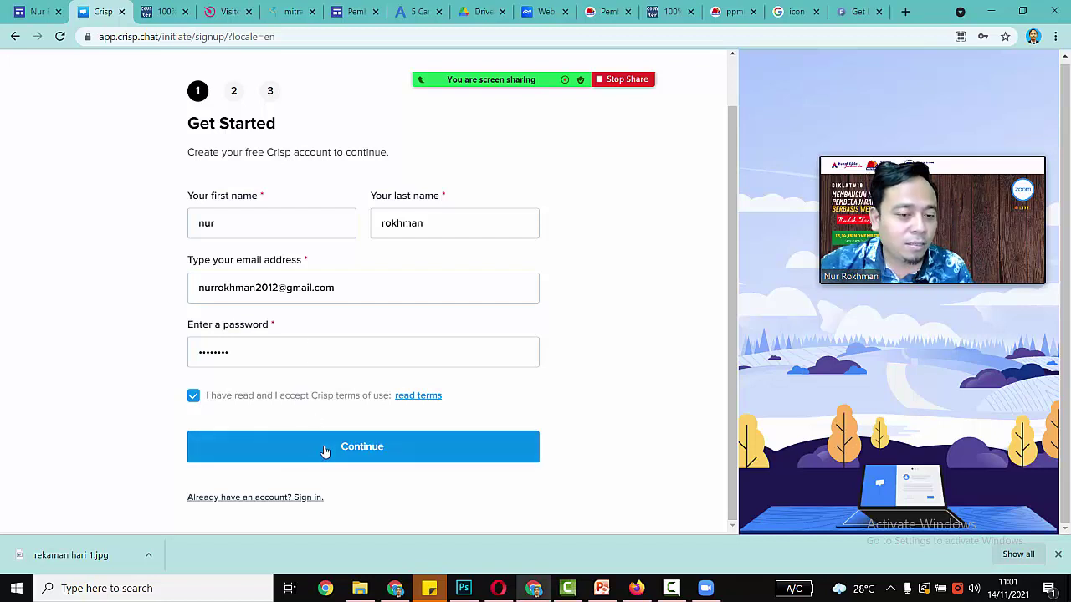
Step: Continue the sign-up to the company details step
{"action": "left_click", "coordinate": [325, 452]}
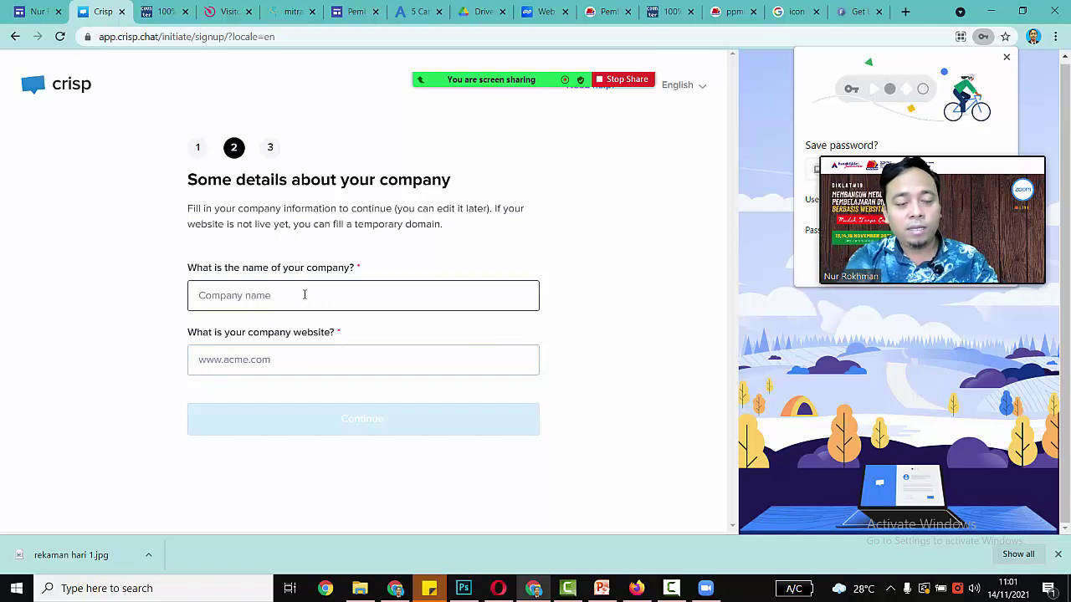
Step: Enter the company name and company website address, then continue to the Welcome on Crisp step
{"action": "type", "text": "nur"}
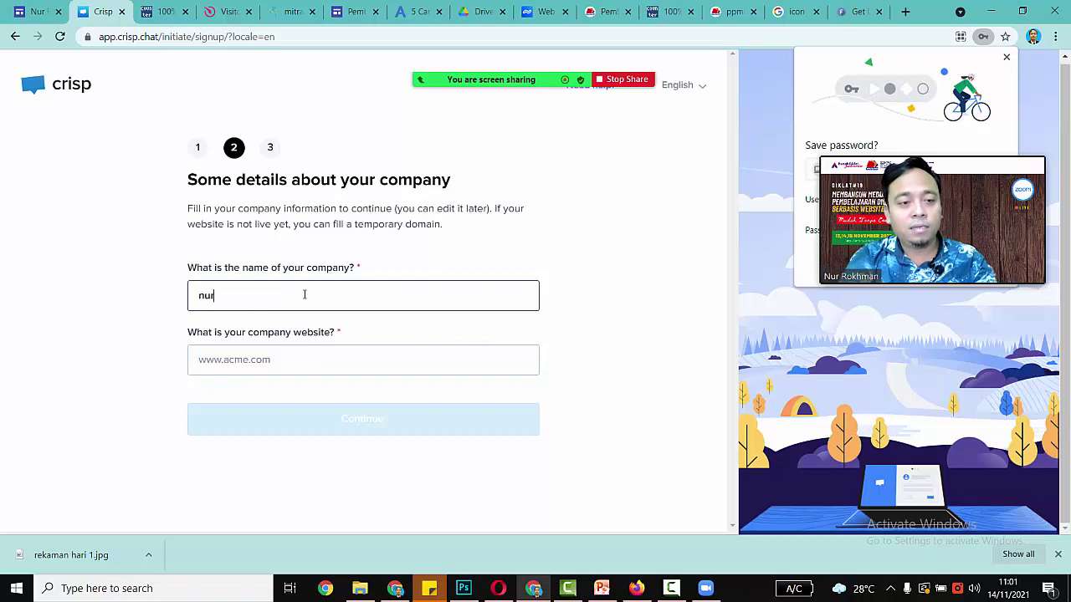
{"action": "type", "text": "rokhman."}
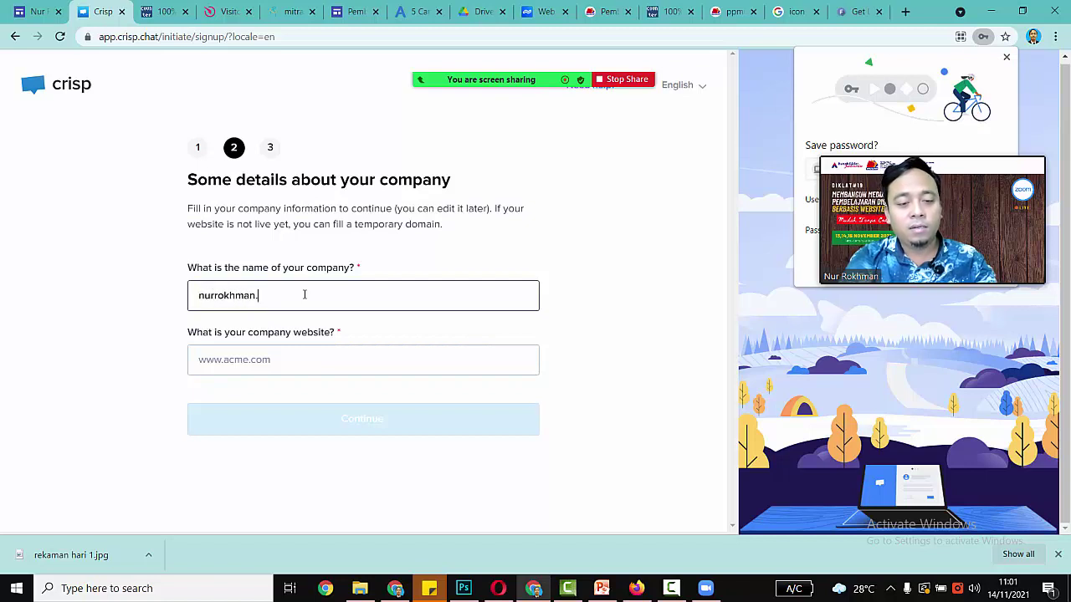
{"action": "type", "text": "com"}
{"action": "key", "text": "Tab"}
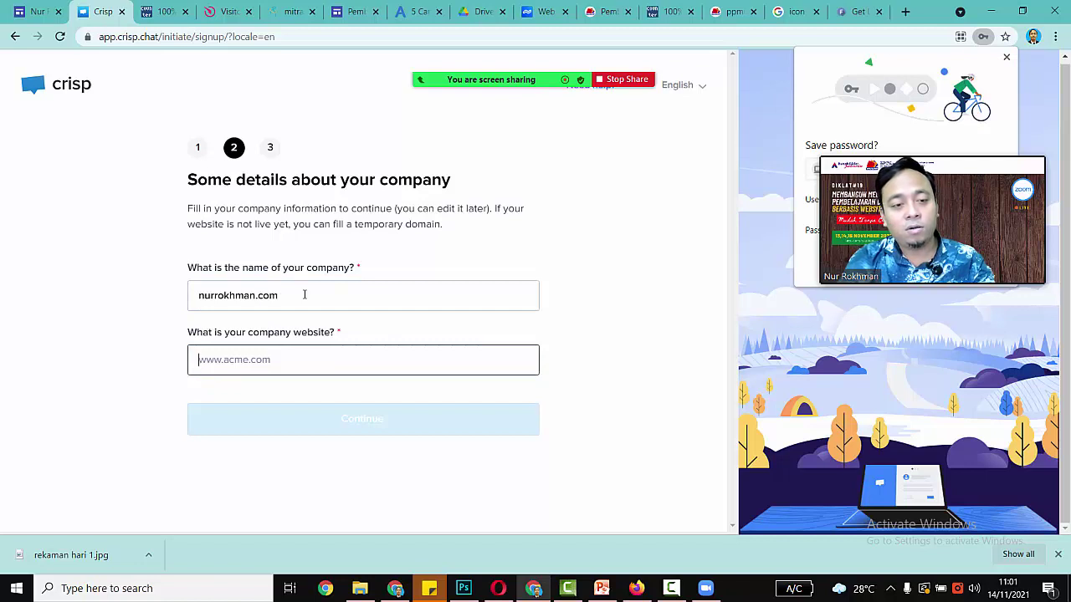
{"action": "type", "text": "w"}
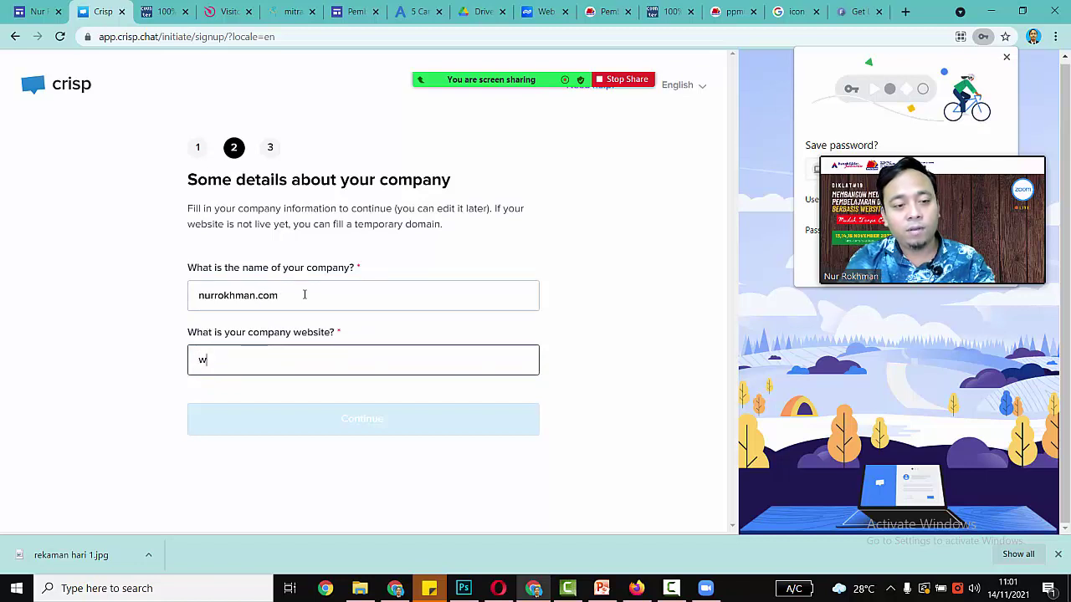
{"action": "type", "text": "ww.nurrok"}
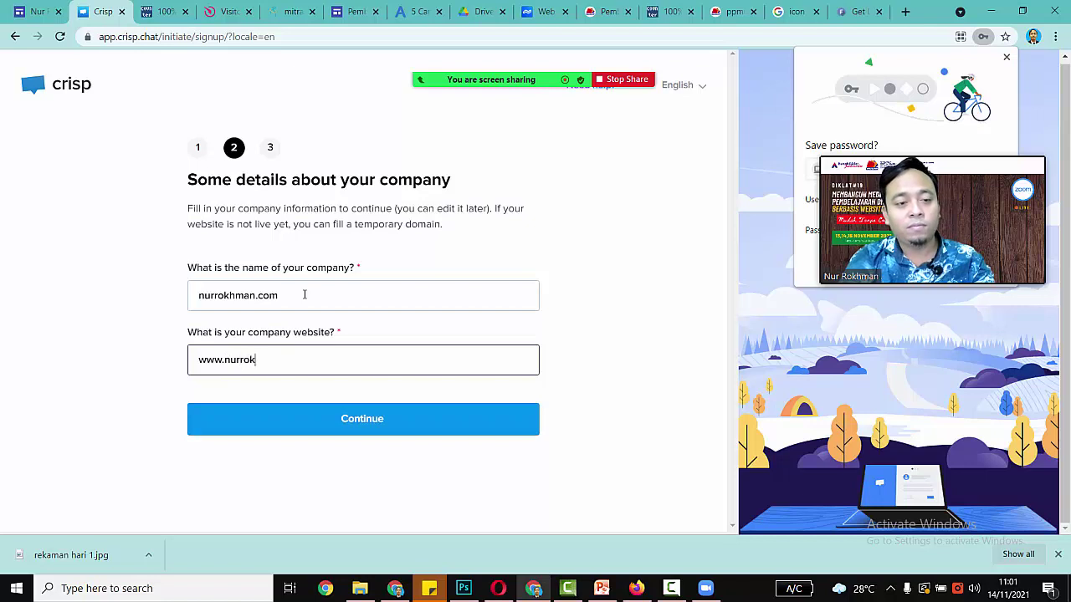
{"action": "type", "text": "hman.com"}
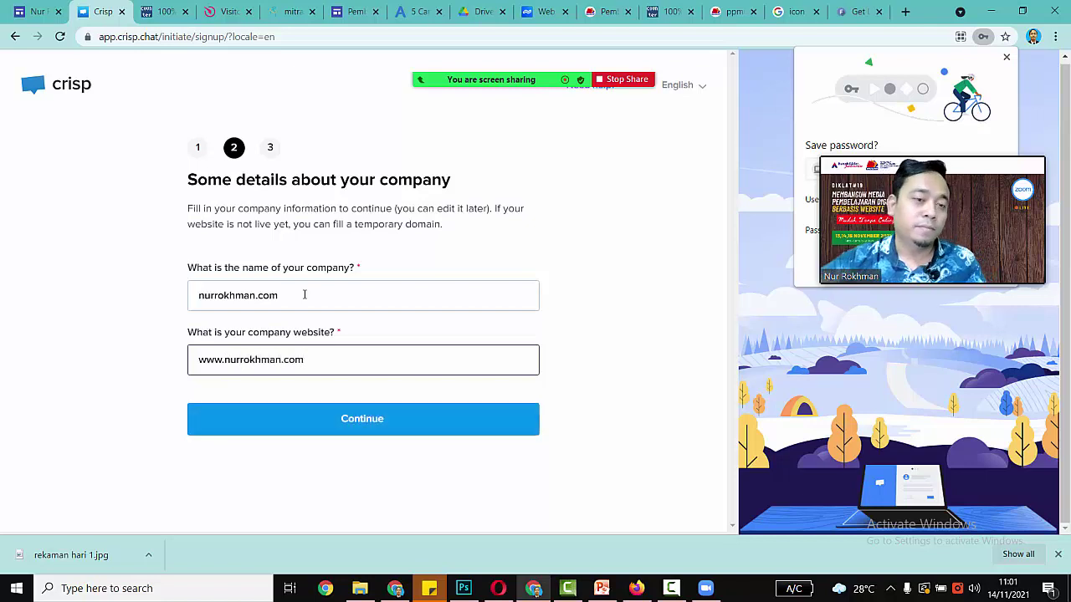
{"action": "left_click", "coordinate": [312, 420]}
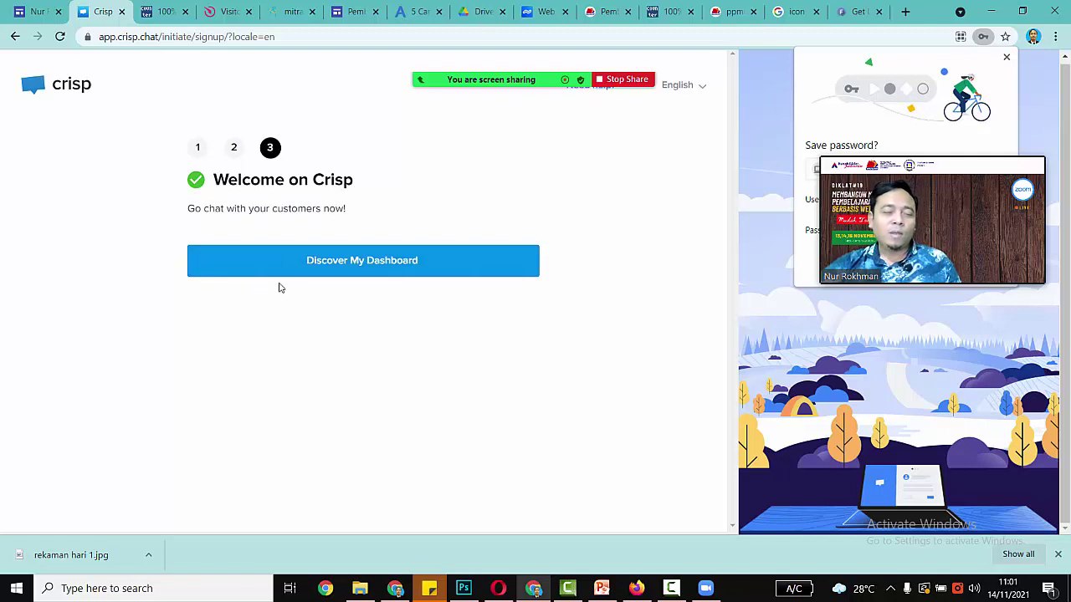
Step: Open Discover My Dashboard and look over the inbox's setup checklist and welcome messages
{"action": "left_click", "coordinate": [346, 265]}
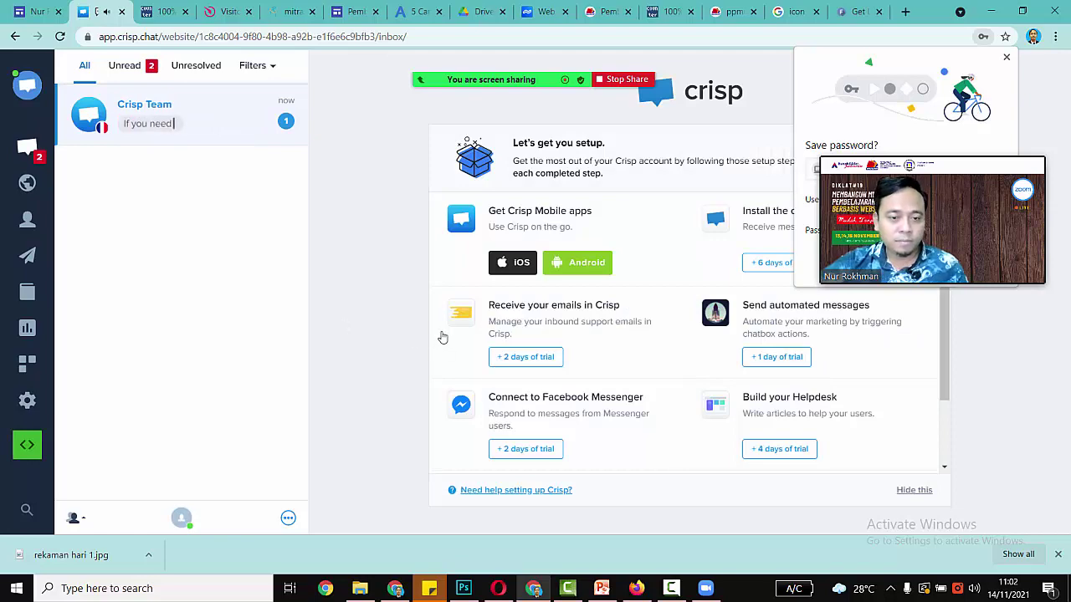
{"action": "mouse_move", "coordinate": [890, 163]}
{"action": "left_click_drag", "start_coordinate": [890, 163], "coordinate": [874, 312]}
{"action": "scroll", "coordinate": [591, 455], "scroll_direction": "down", "scroll_amount": 1}
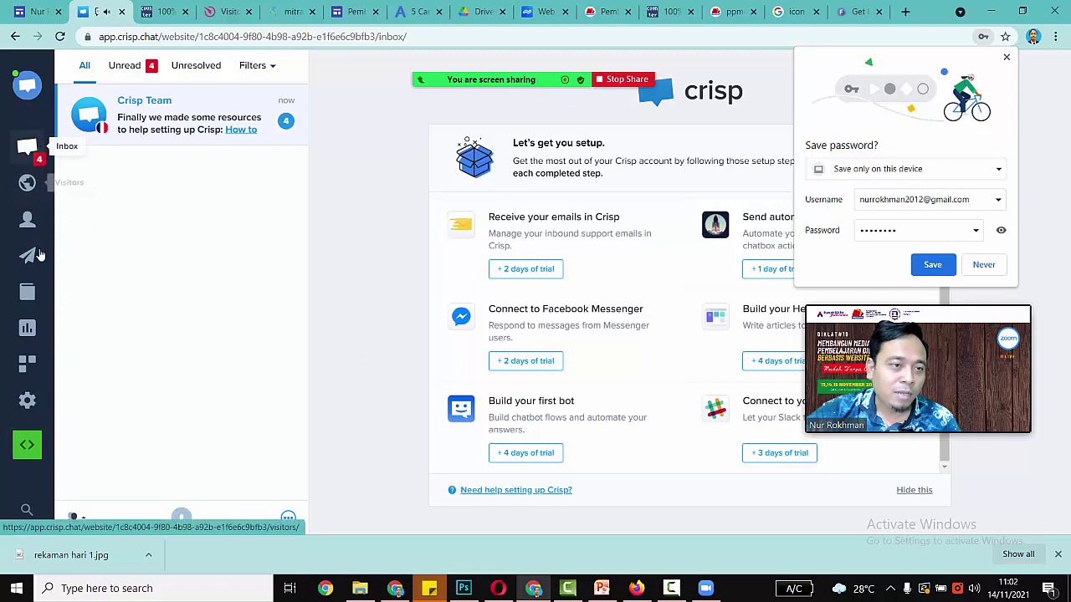
Step: Choose HTML in the Setup your Crisp channels to show the chatbox script code
{"action": "left_click", "coordinate": [28, 447]}
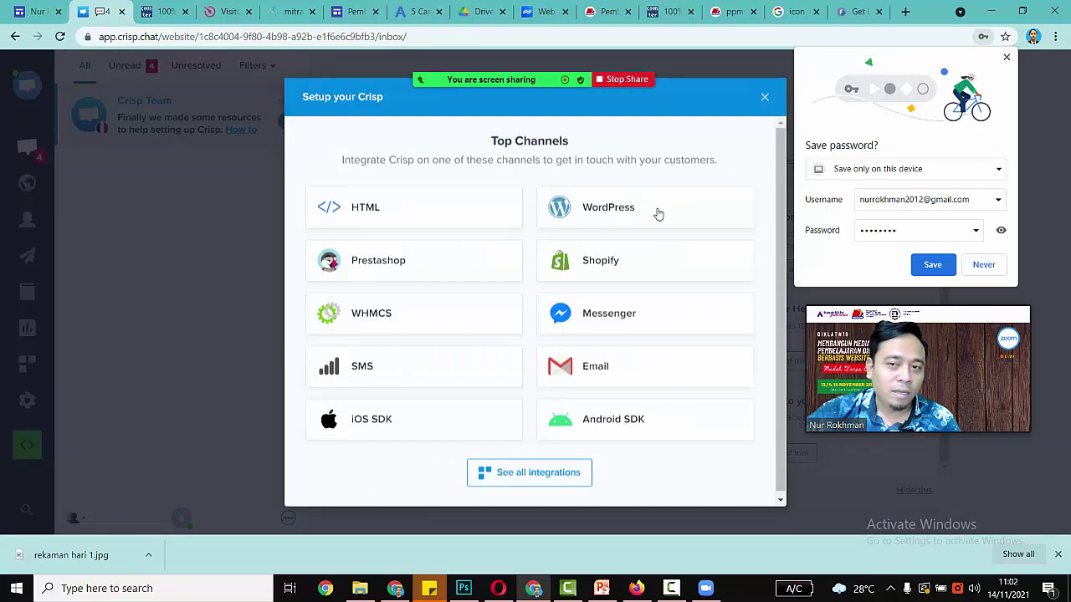
{"action": "left_click", "coordinate": [762, 100]}
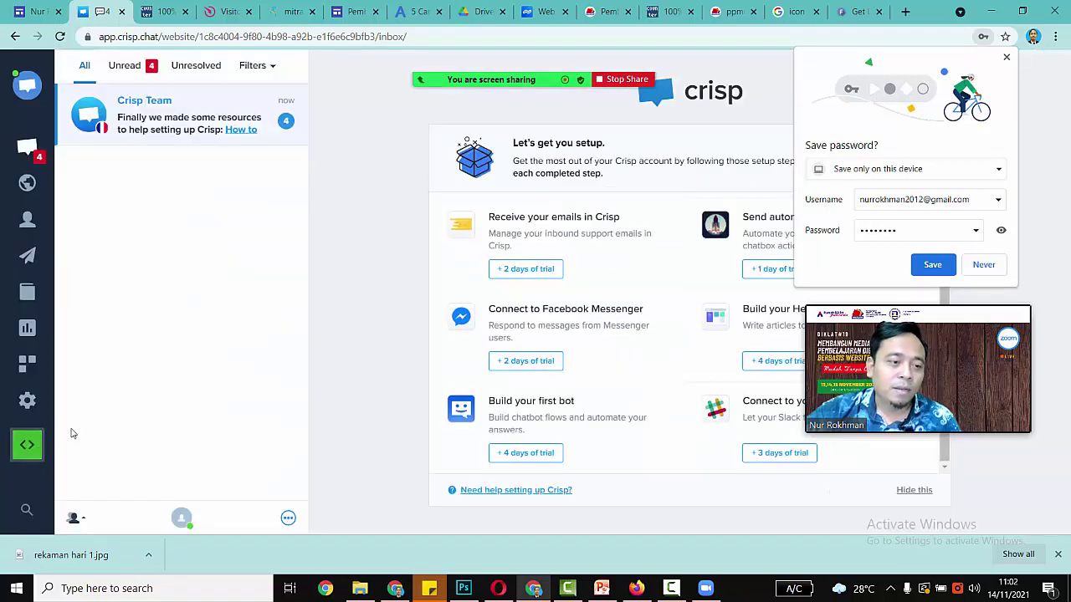
{"action": "left_click", "coordinate": [28, 445]}
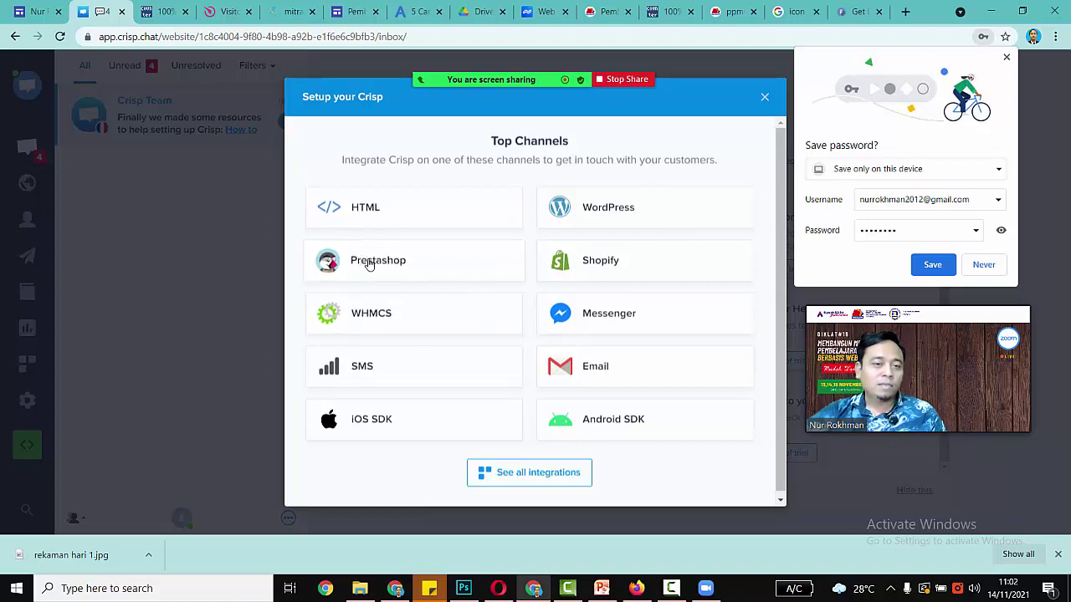
{"action": "left_click", "coordinate": [369, 208]}
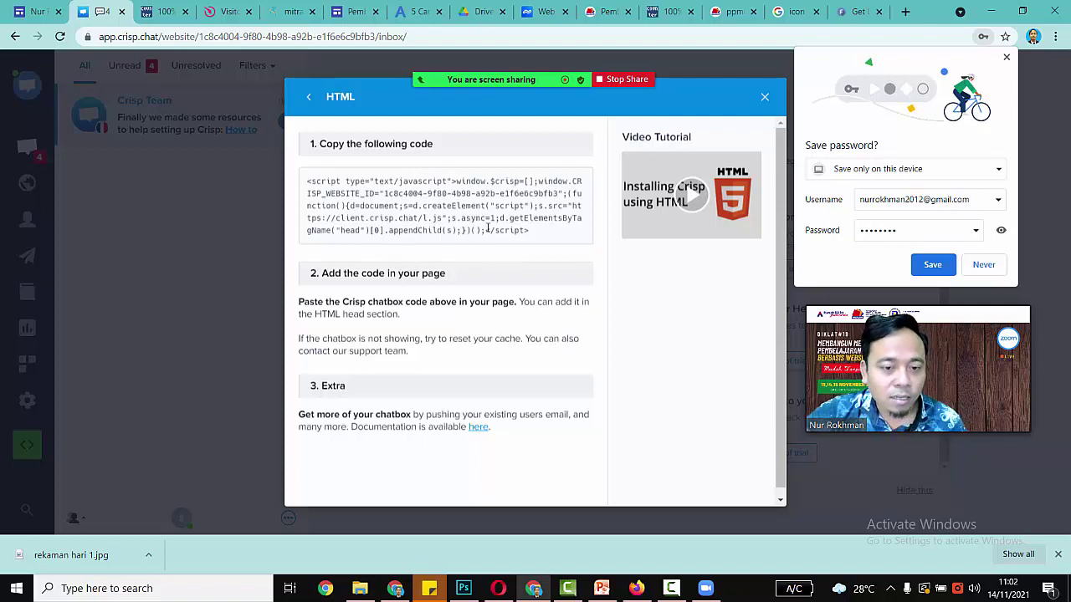
Step: Copy the Crisp chatbox script snippet and switch to the Google Sites profile page editor
{"action": "scroll", "coordinate": [490, 219], "scroll_direction": "down", "scroll_amount": 1}
{"action": "mouse_move", "coordinate": [533, 224]}
{"action": "left_mouse_down"}
{"action": "mouse_move", "coordinate": [368, 177]}
{"action": "mouse_move", "coordinate": [293, 176]}
{"action": "mouse_move", "coordinate": [456, 199]}
{"action": "mouse_move", "coordinate": [552, 232]}
{"action": "mouse_move", "coordinate": [528, 225]}
{"action": "left_mouse_up"}
{"action": "left_click", "coordinate": [307, 183]}
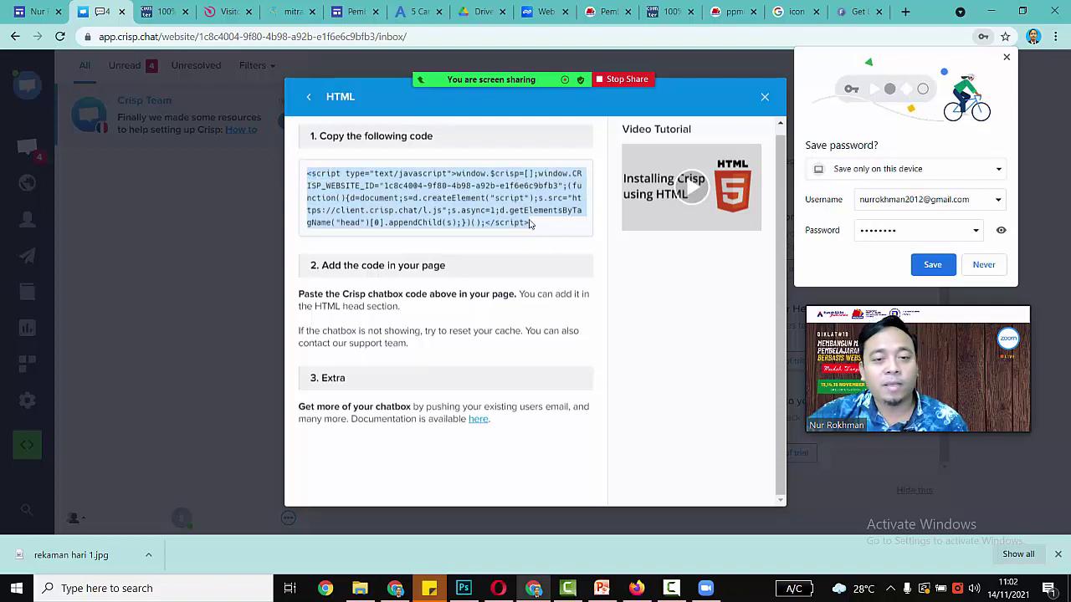
{"action": "right_click", "coordinate": [333, 190]}
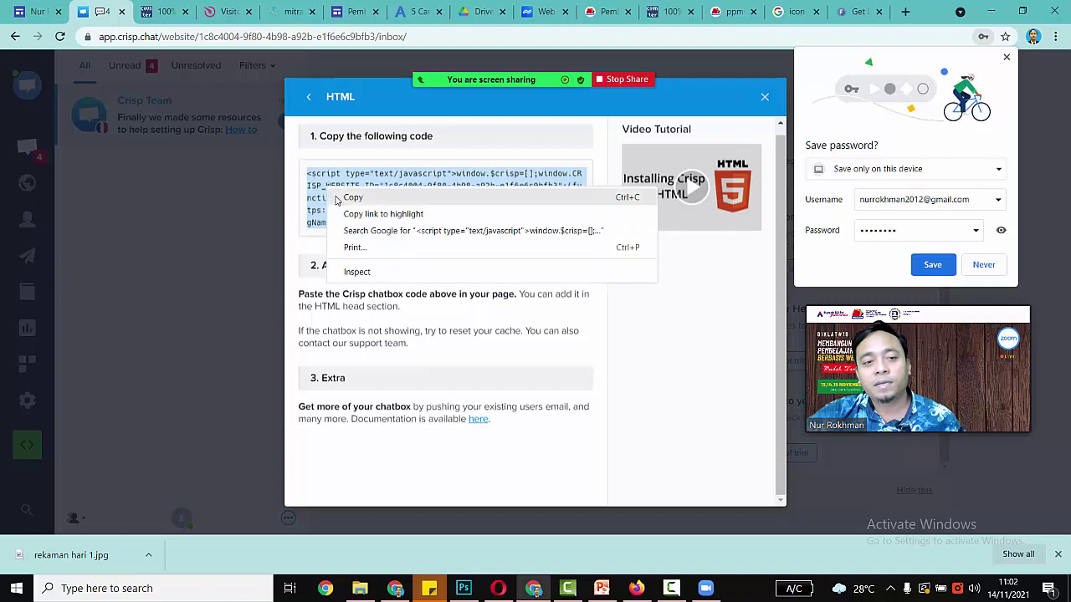
{"action": "left_click", "coordinate": [352, 198]}
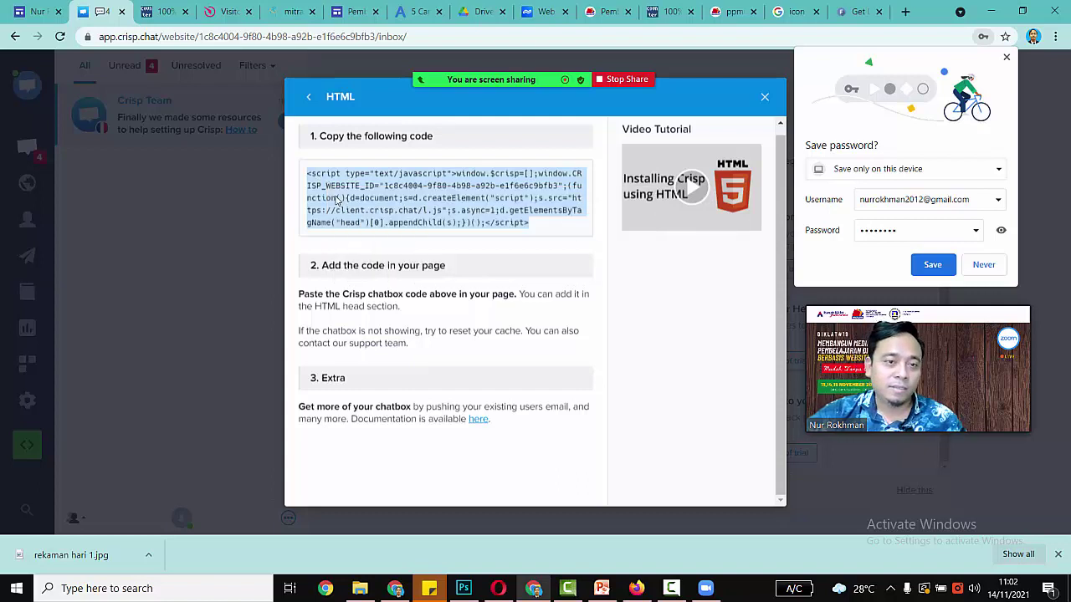
{"action": "right_click", "coordinate": [337, 198]}
{"action": "left_click", "coordinate": [351, 207]}
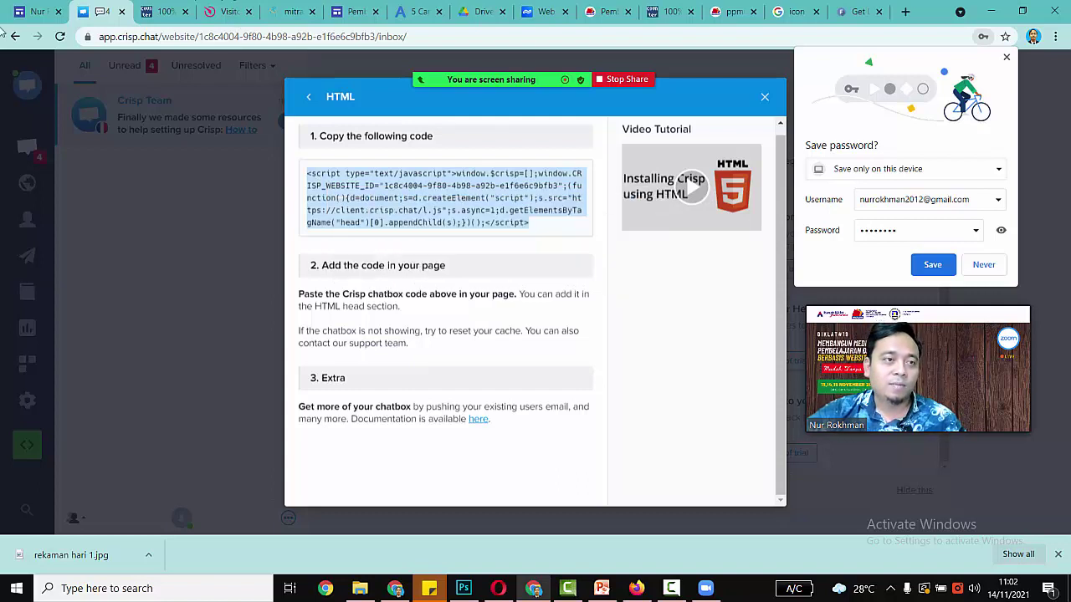
{"action": "left_click", "coordinate": [32, 10]}
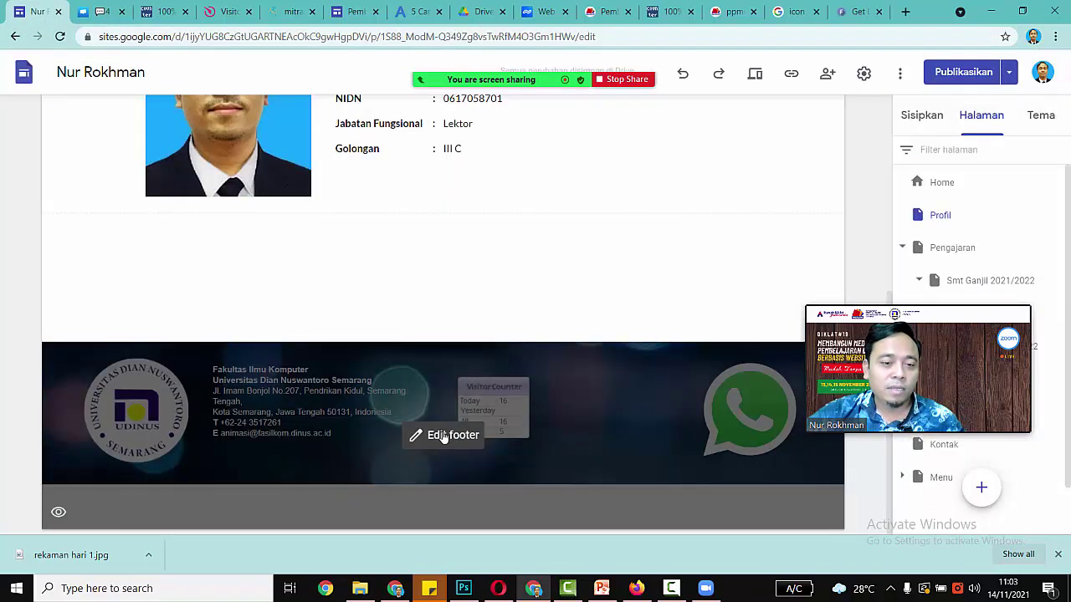
Step: Embed the Crisp chat script on the Profil page with Embed code
{"action": "left_click", "coordinate": [443, 436]}
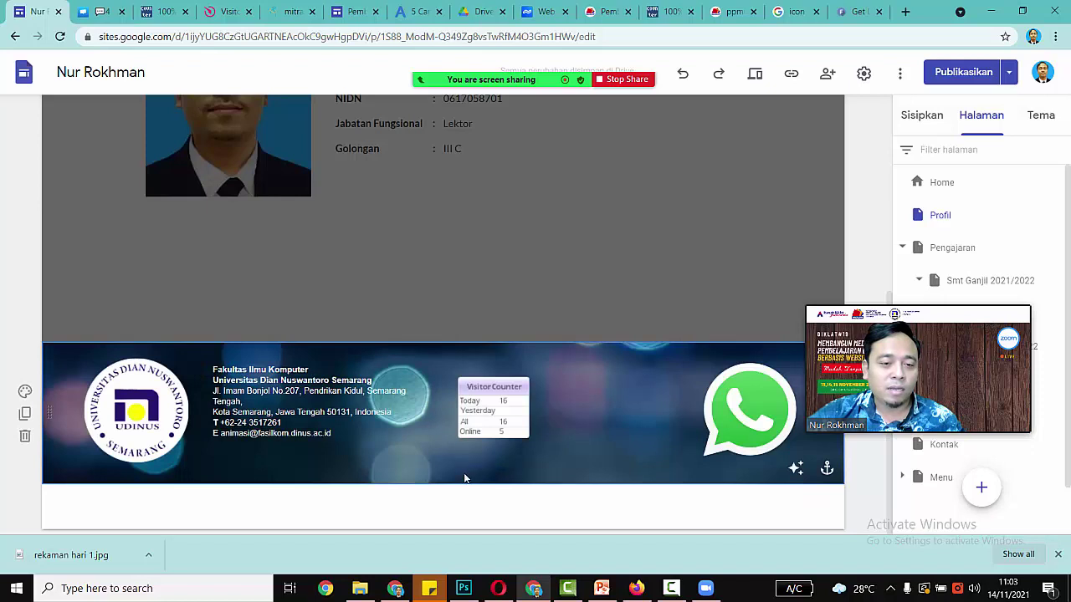
{"action": "left_click", "coordinate": [525, 272]}
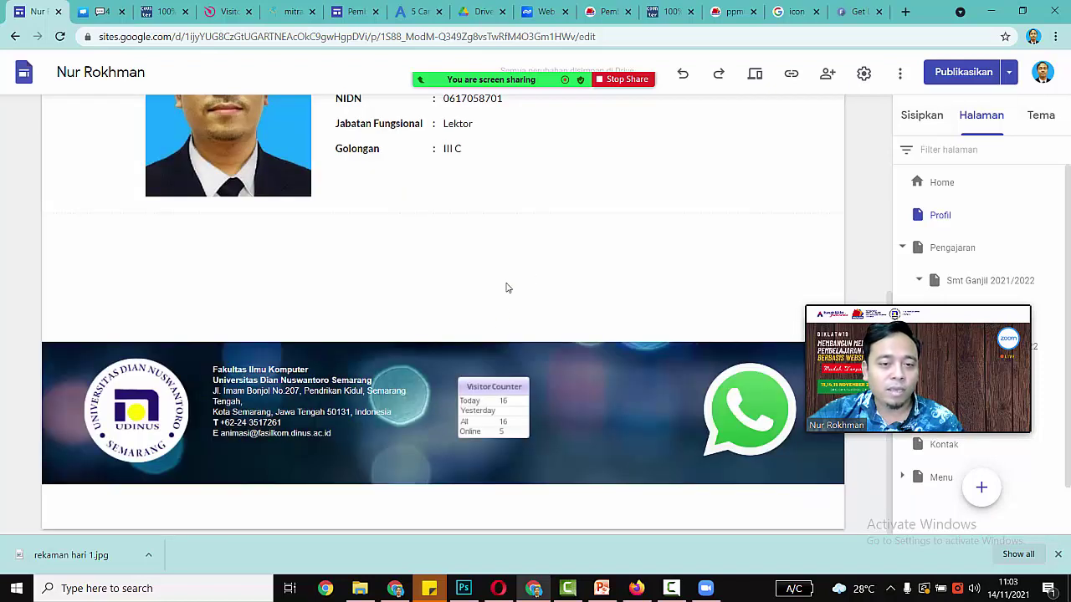
{"action": "double_click", "coordinate": [509, 285]}
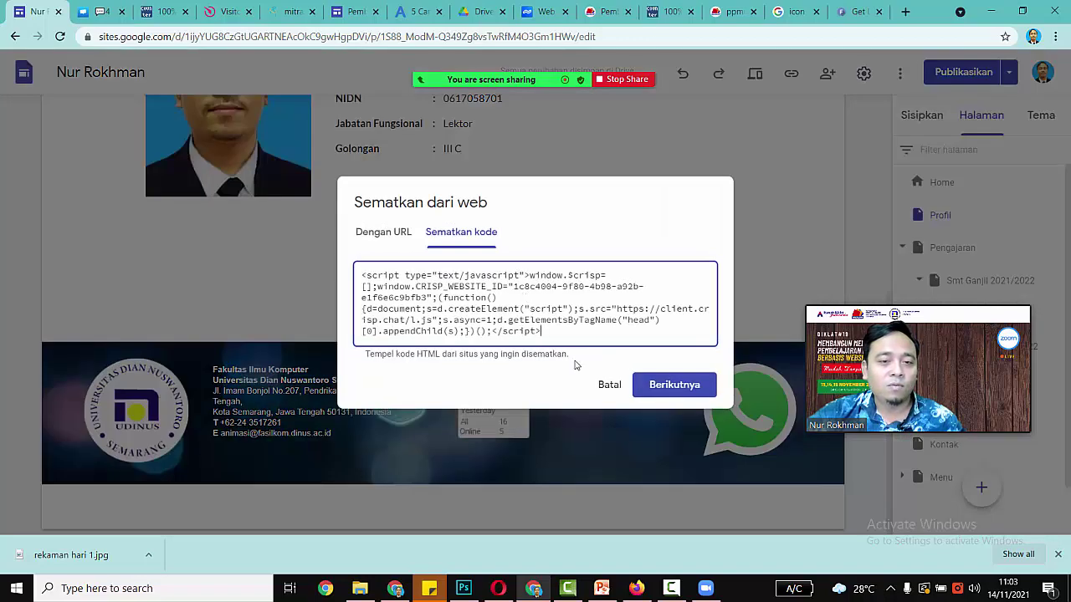
{"action": "left_click", "coordinate": [649, 385]}
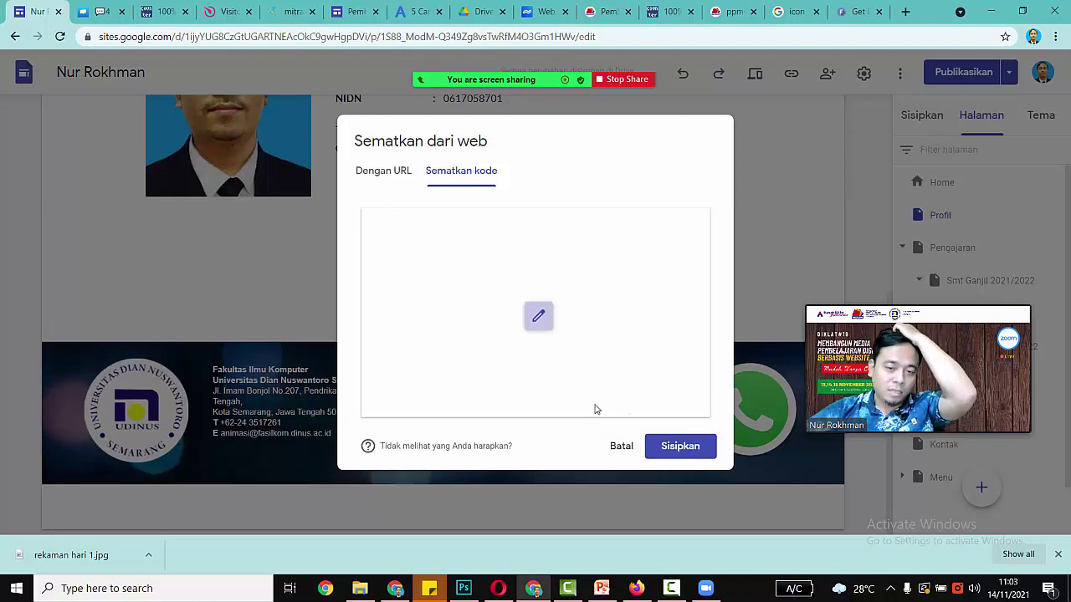
{"action": "left_click", "coordinate": [661, 450]}
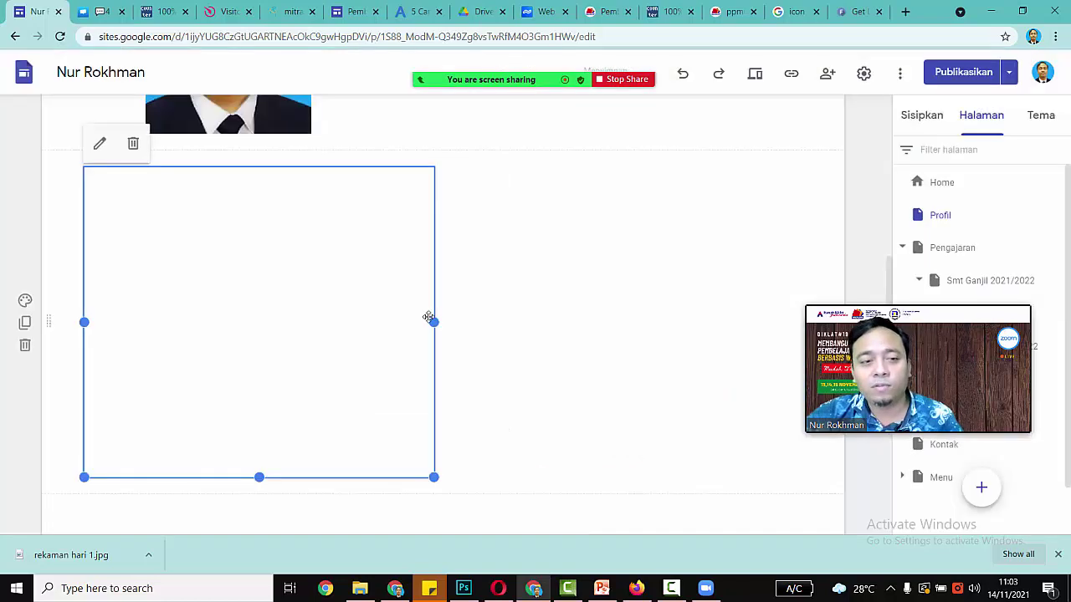
Step: Drag the chat embed to the section's right half and preview the page
{"action": "scroll", "coordinate": [385, 314], "scroll_direction": "down", "scroll_amount": 2}
{"action": "scroll", "coordinate": [360, 323], "scroll_direction": "up", "scroll_amount": 2}
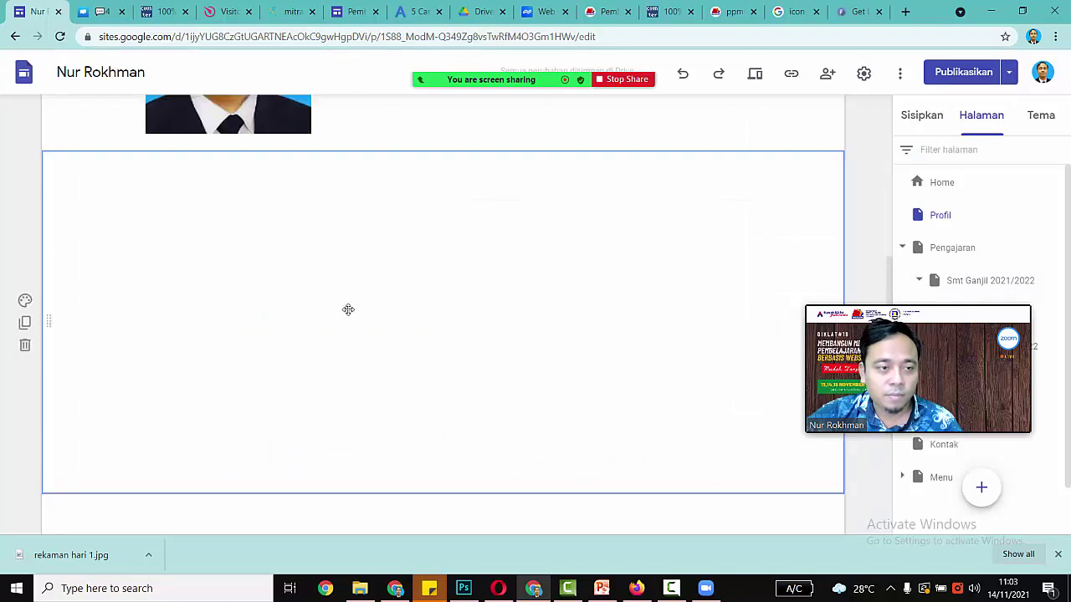
{"action": "left_click", "coordinate": [105, 189]}
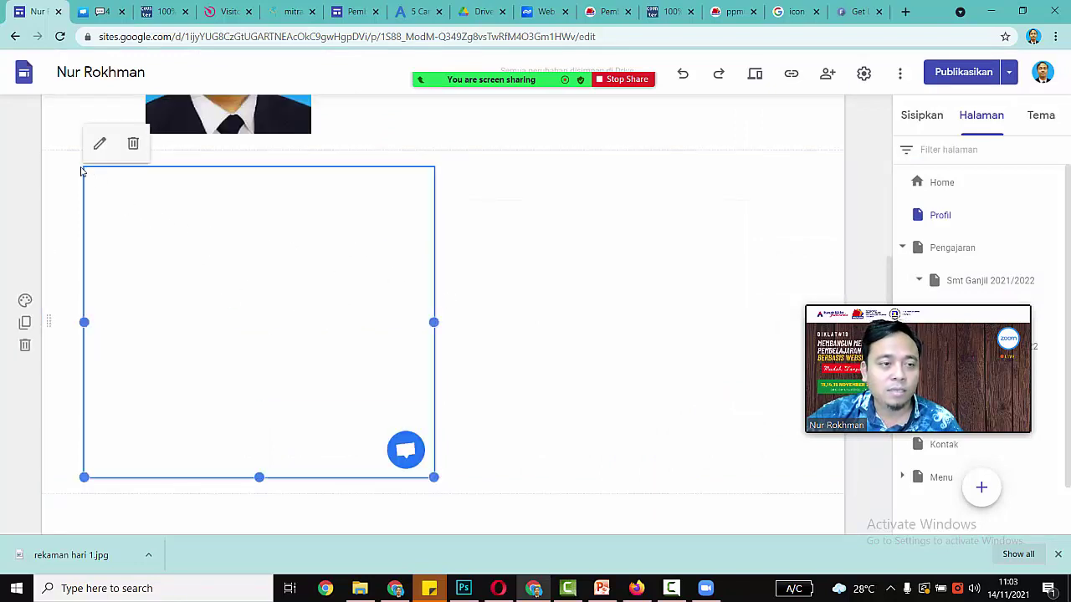
{"action": "left_click_drag", "start_coordinate": [335, 403], "coordinate": [800, 414]}
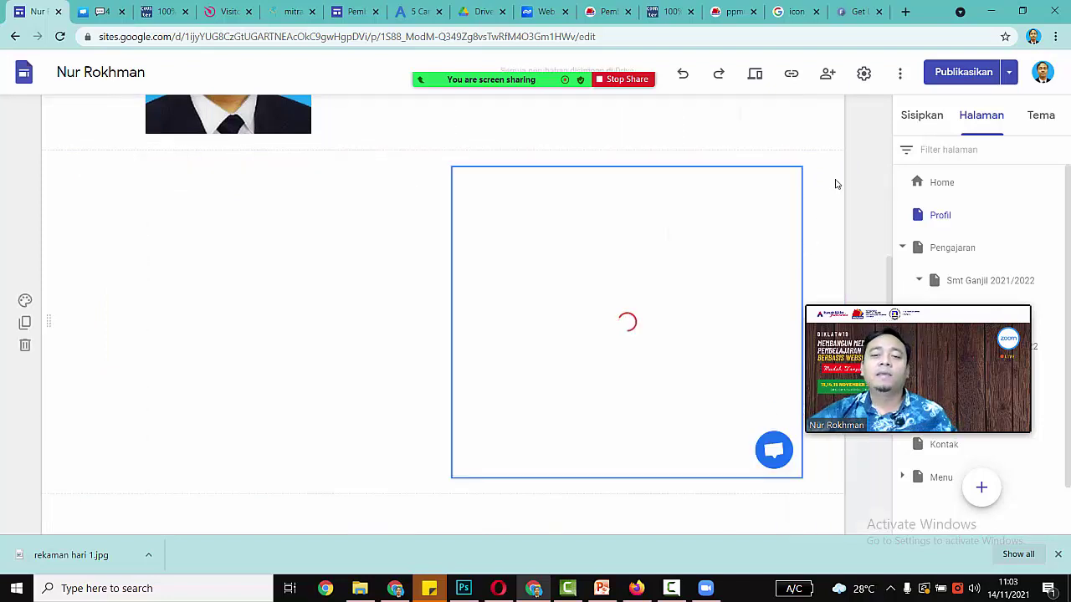
{"action": "left_click", "coordinate": [754, 75]}
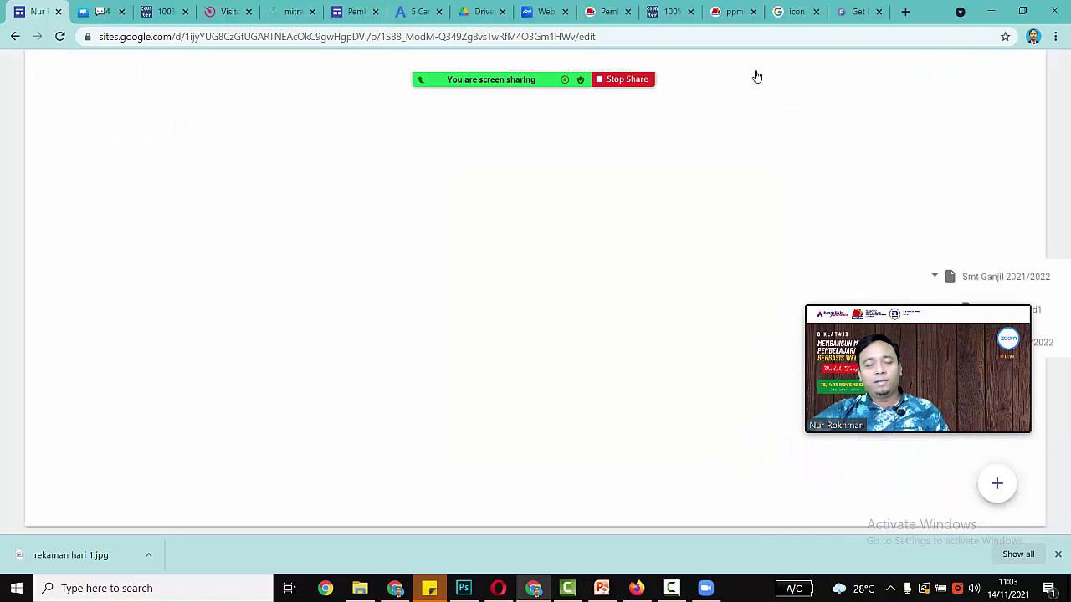
Step: Open the Crisp chat on the previewed page and send 'haloo' as a visitor
{"action": "scroll", "coordinate": [552, 360], "scroll_direction": "down", "scroll_amount": 10}
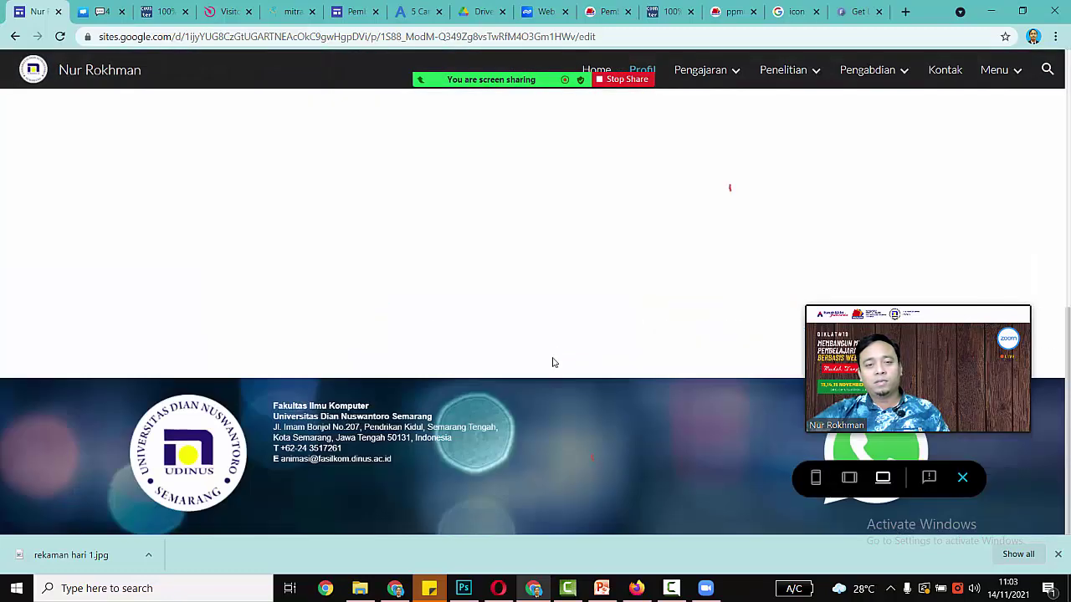
{"action": "left_click_drag", "start_coordinate": [904, 368], "coordinate": [284, 255]}
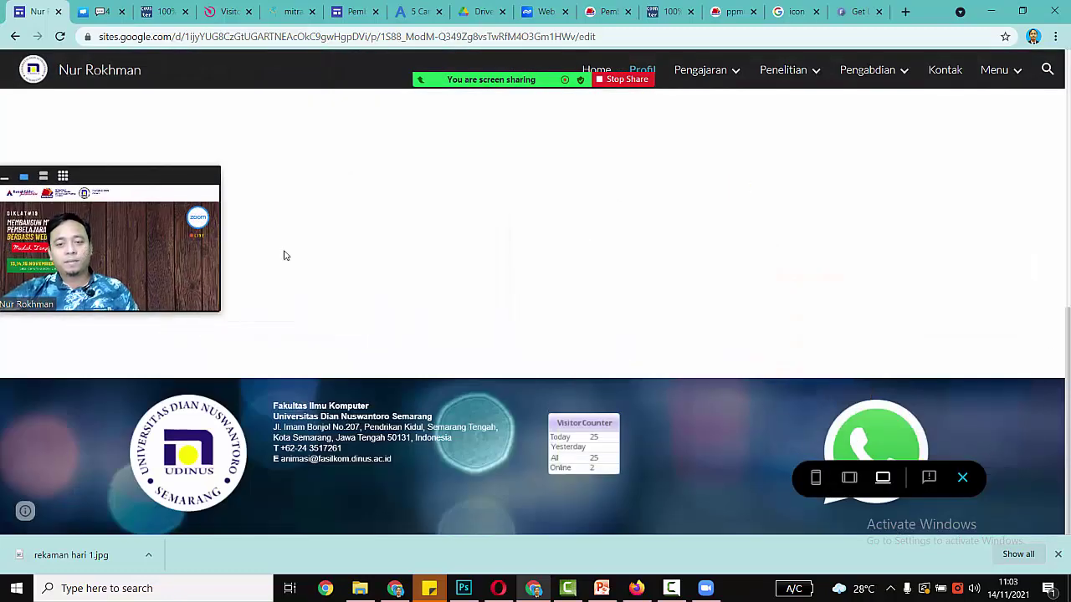
{"action": "scroll", "coordinate": [554, 251], "scroll_direction": "up", "scroll_amount": 6}
{"action": "scroll", "coordinate": [588, 325], "scroll_direction": "down", "scroll_amount": 5}
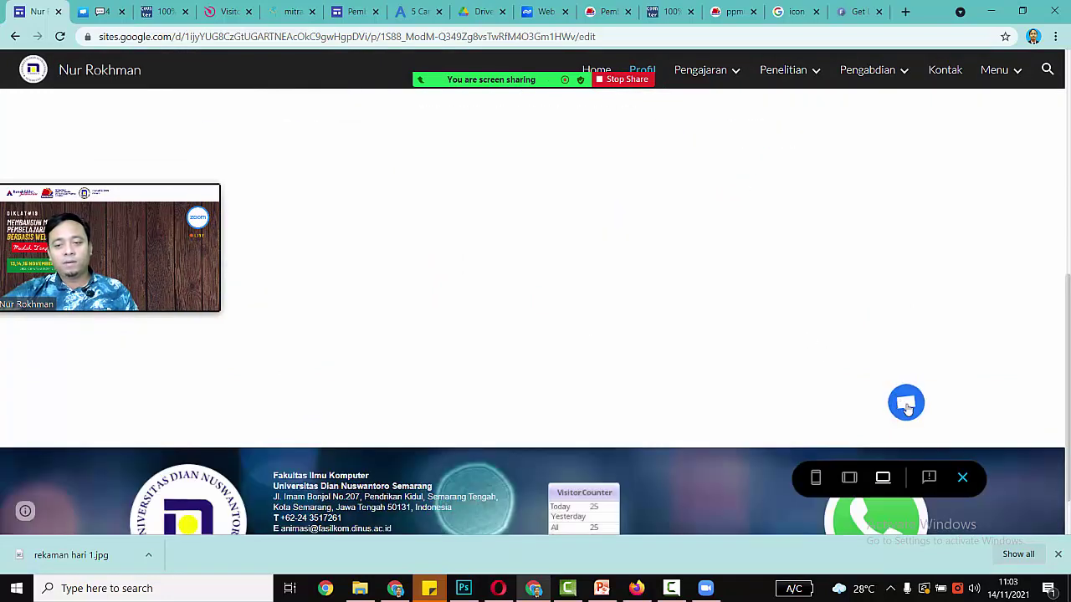
{"action": "left_click", "coordinate": [906, 405]}
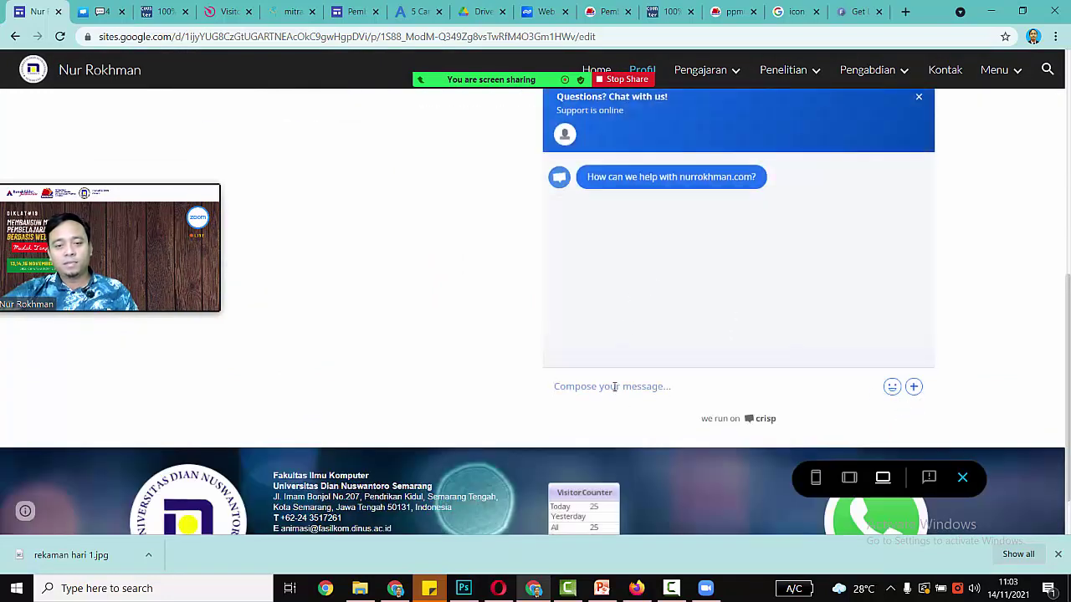
{"action": "type", "text": "haloo"}
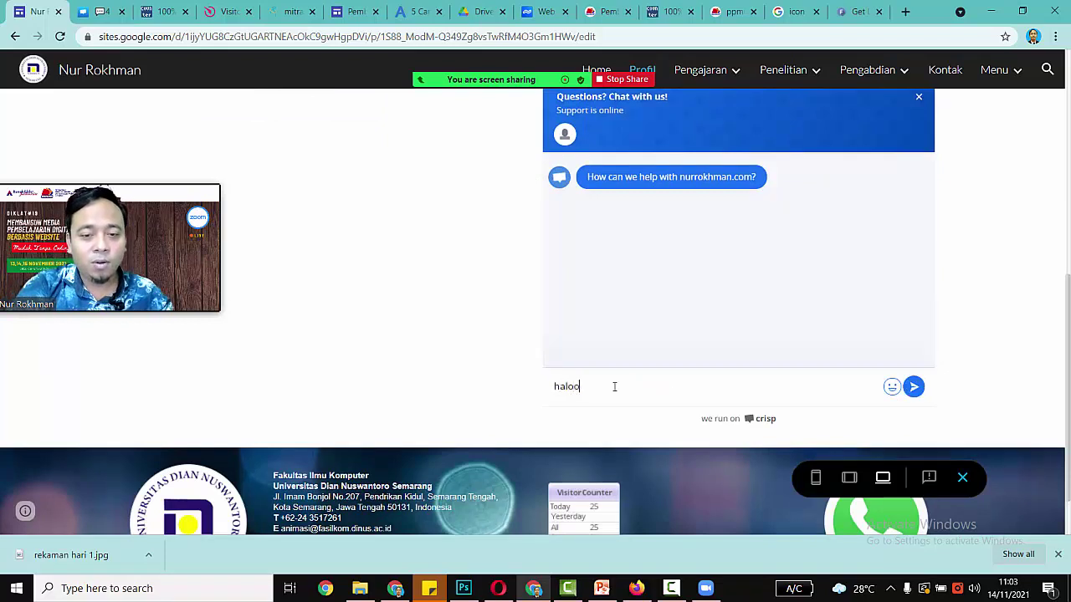
{"action": "key", "text": "Return"}
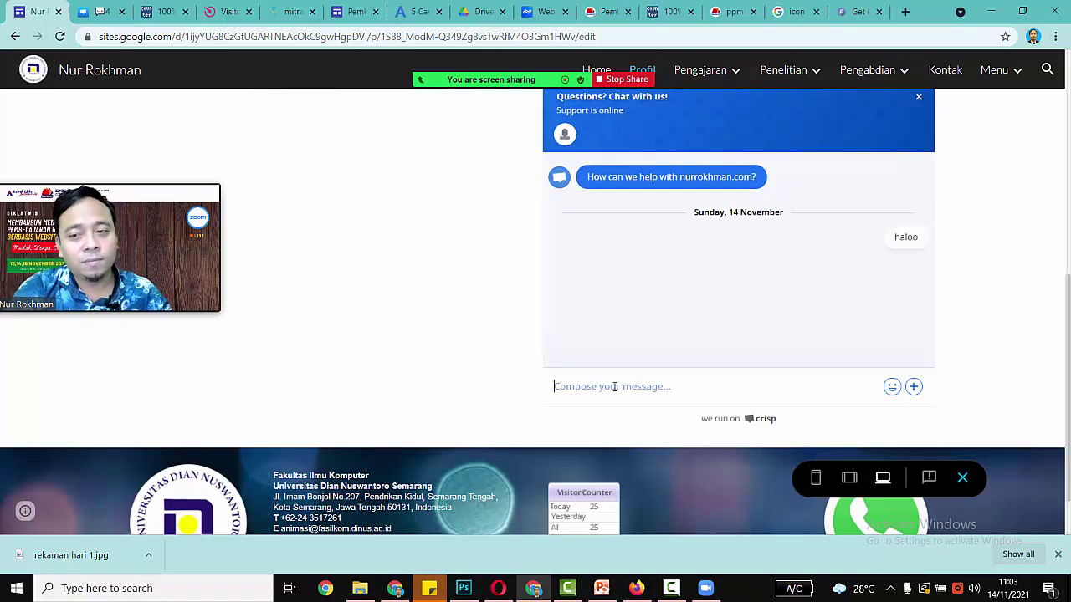
Step: Enter the visitor's e-mail address for notifications, fixing its typos
{"action": "right_click", "coordinate": [614, 387]}
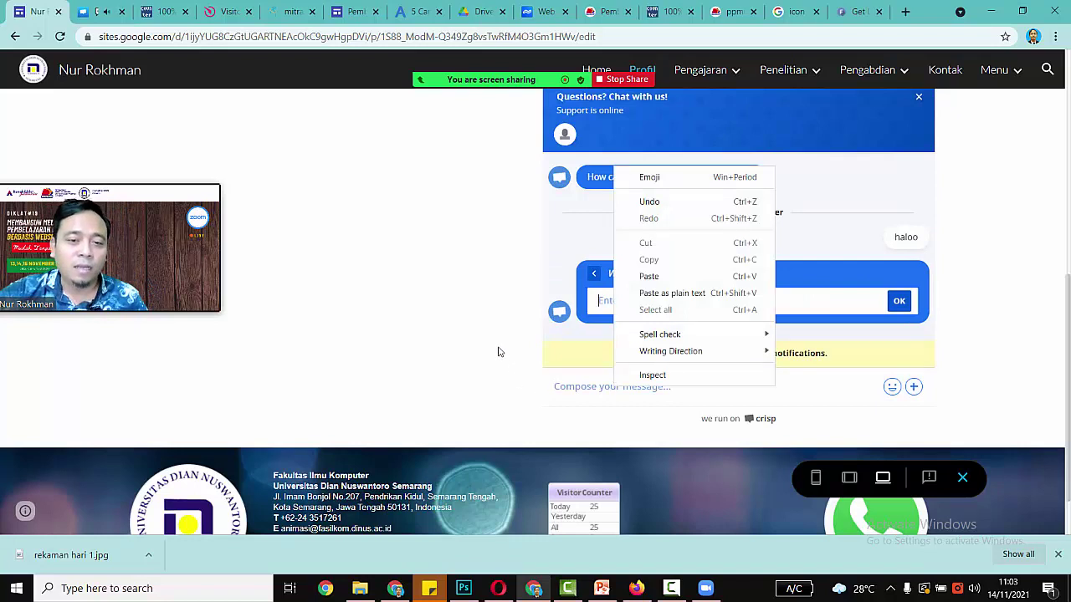
{"action": "left_click", "coordinate": [608, 301]}
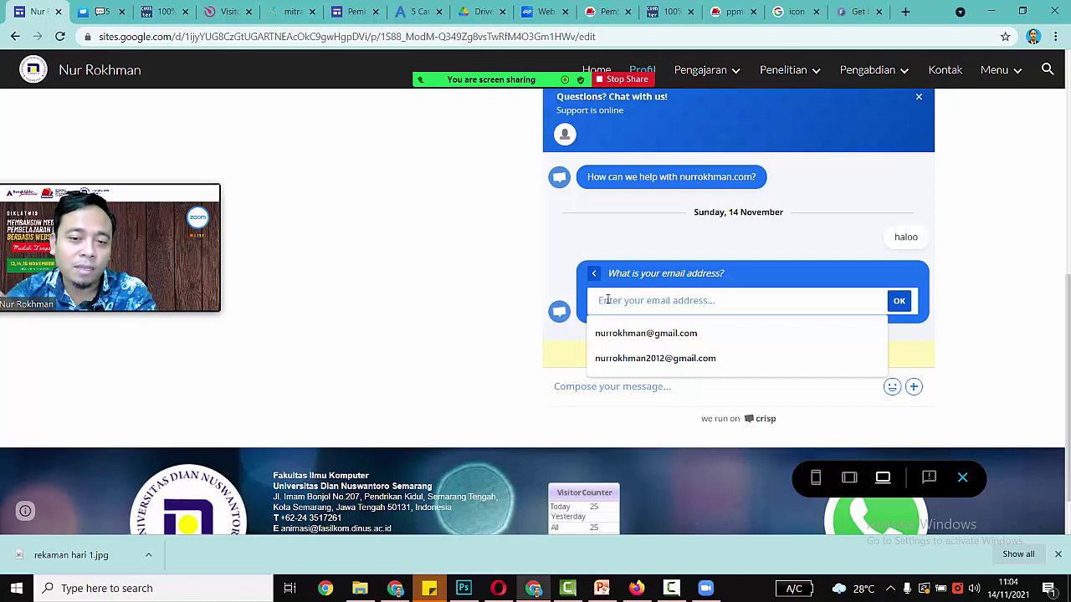
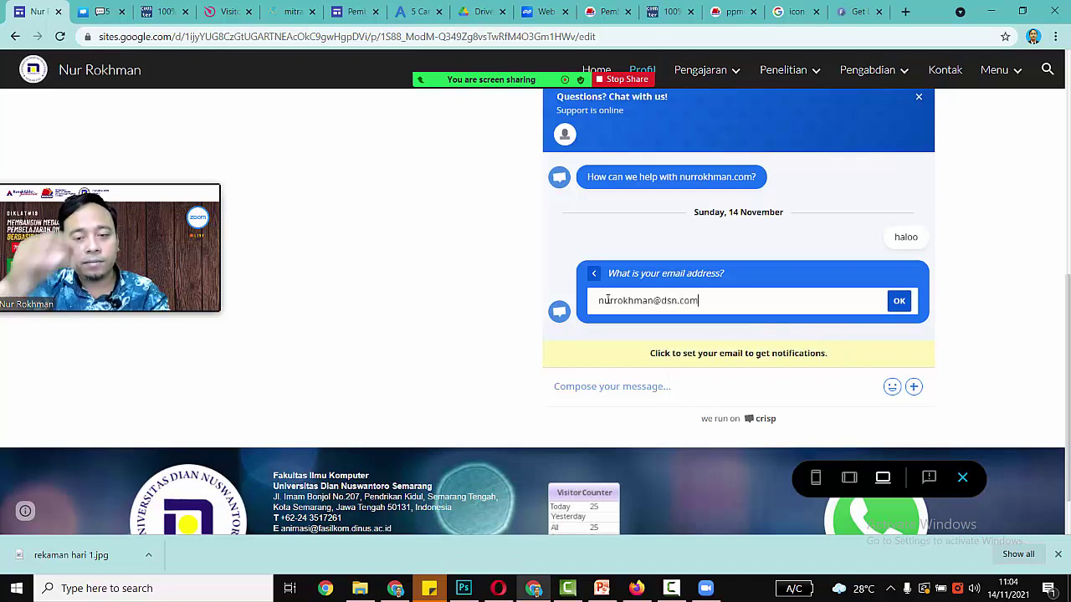
{"action": "type", "text": "ga"}
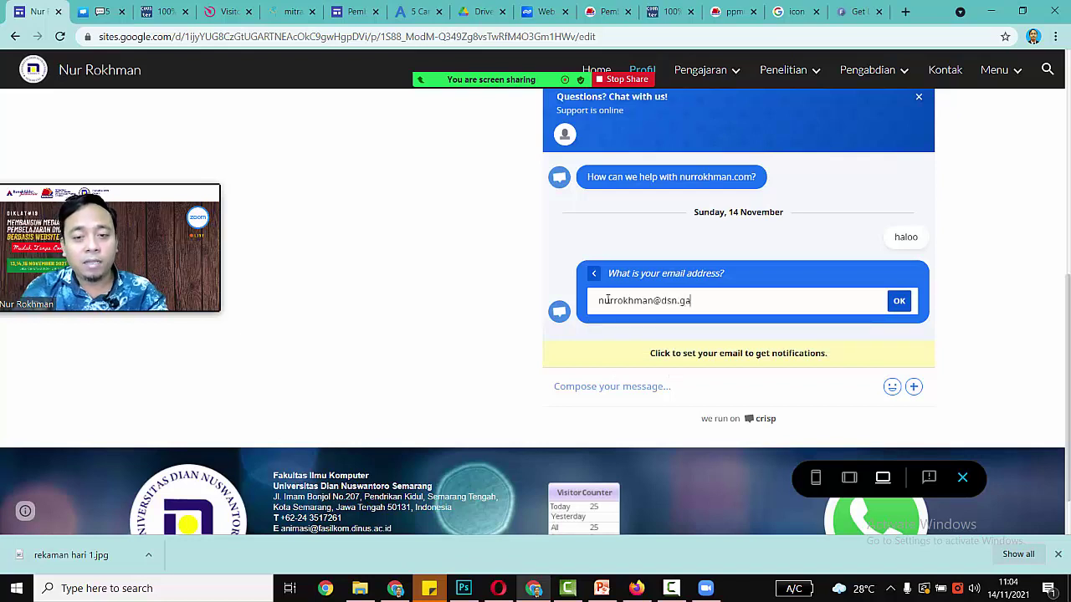
{"action": "key", "text": "BackSpace"}
{"action": "type", "text": "mail"}
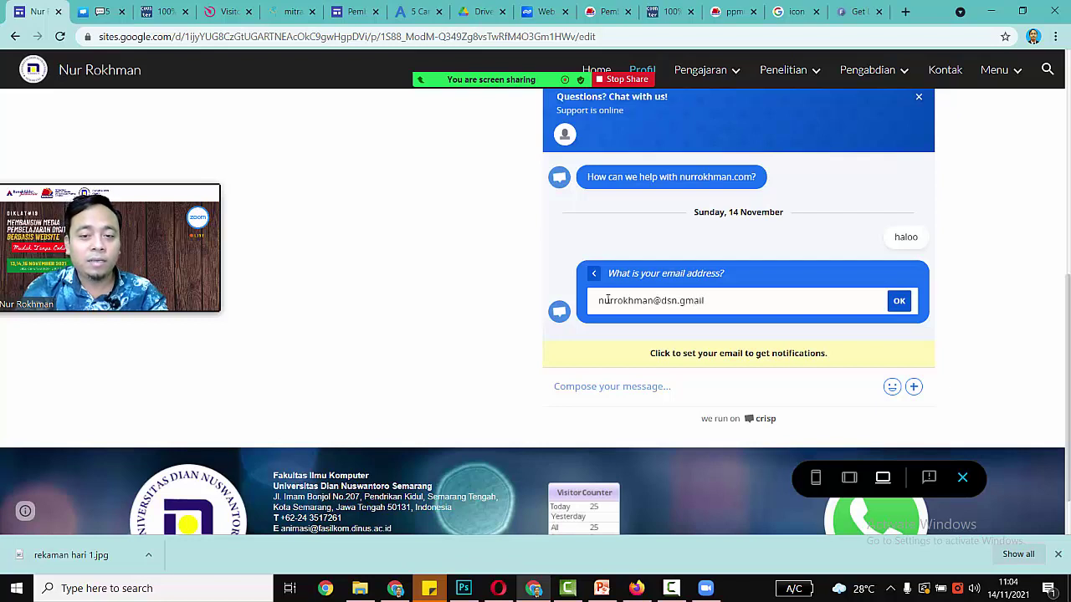
{"action": "type", "text": "l.co"}
{"action": "key", "text": "BackSpace"}
{"action": "key", "text": "BackSpace"}
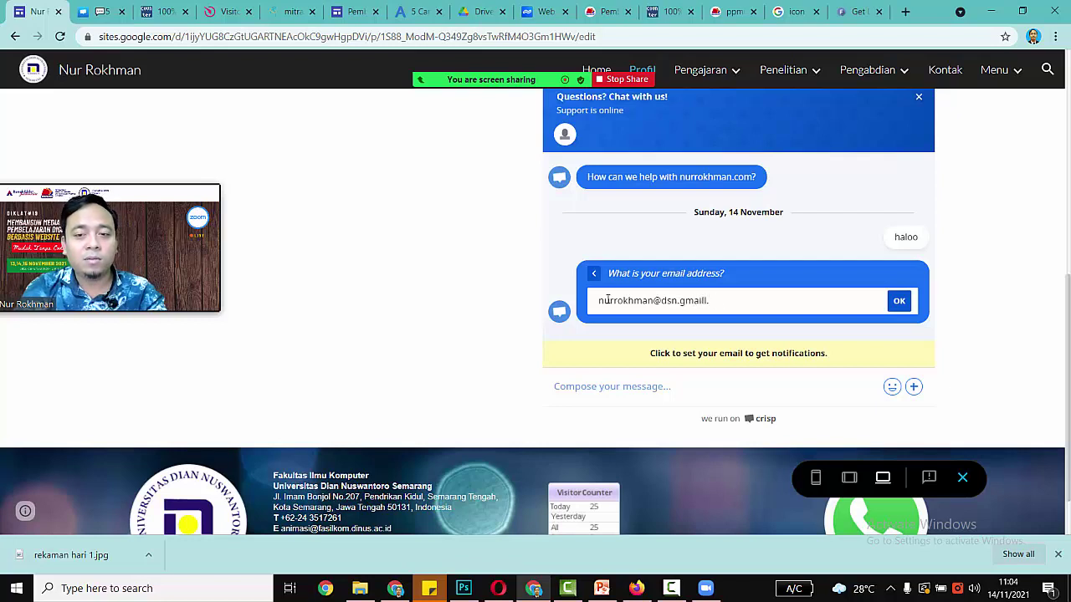
{"action": "type", "text": "om"}
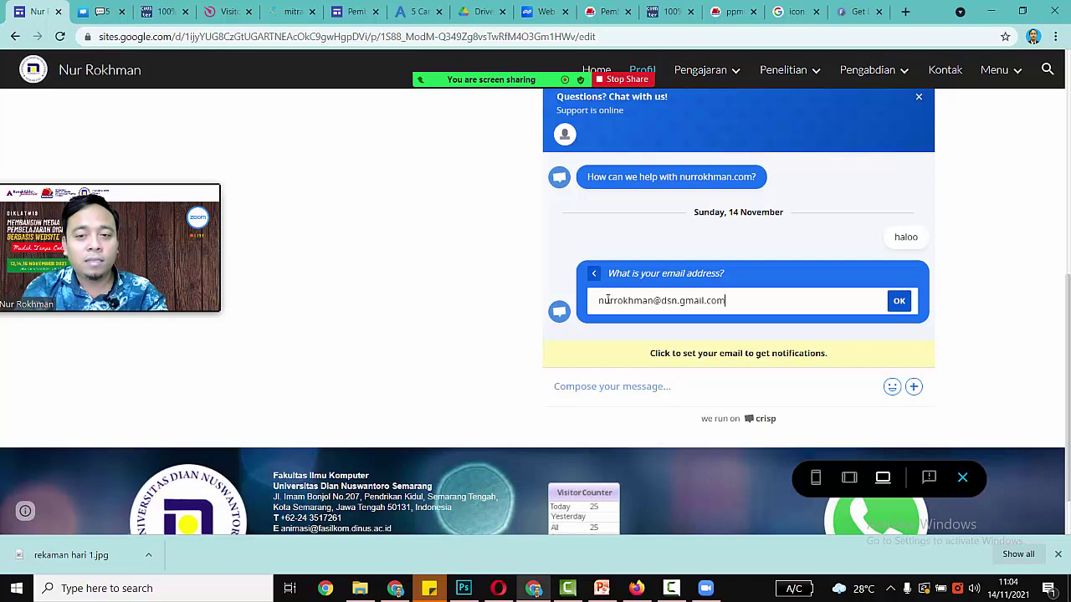
{"action": "key", "text": "Return"}
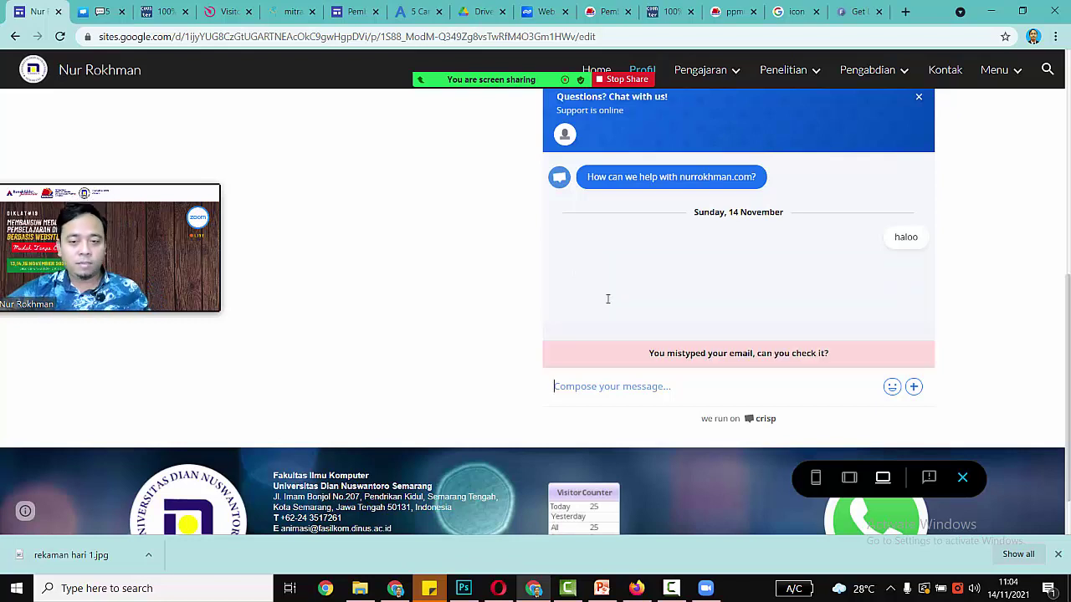
Step: Re-enter the e-mail from a saved suggestion and correct its domain
{"action": "left_click", "coordinate": [695, 356]}
{"action": "left_click", "coordinate": [696, 303]}
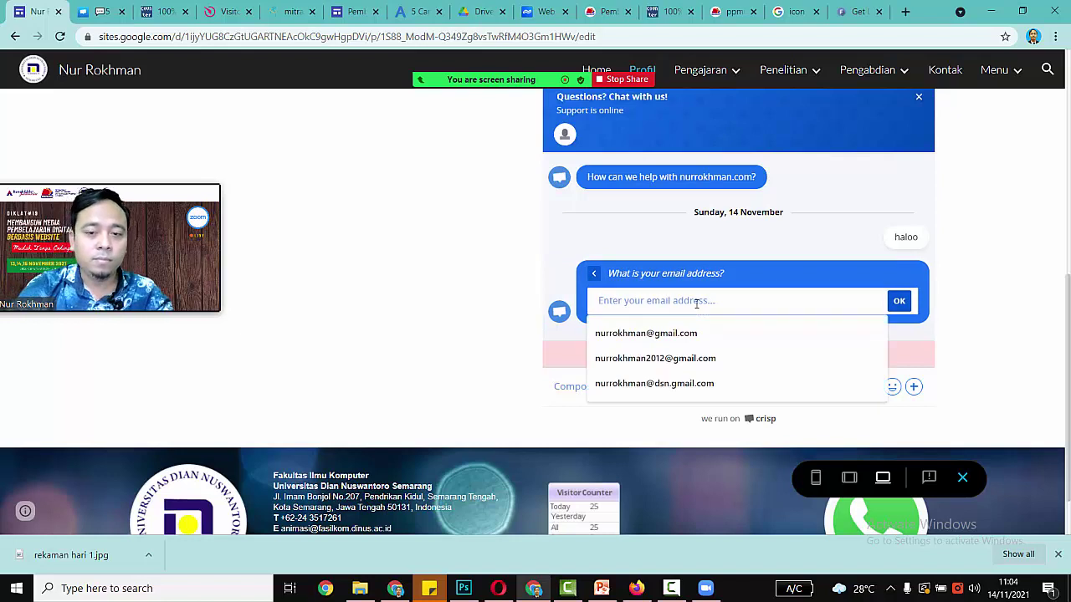
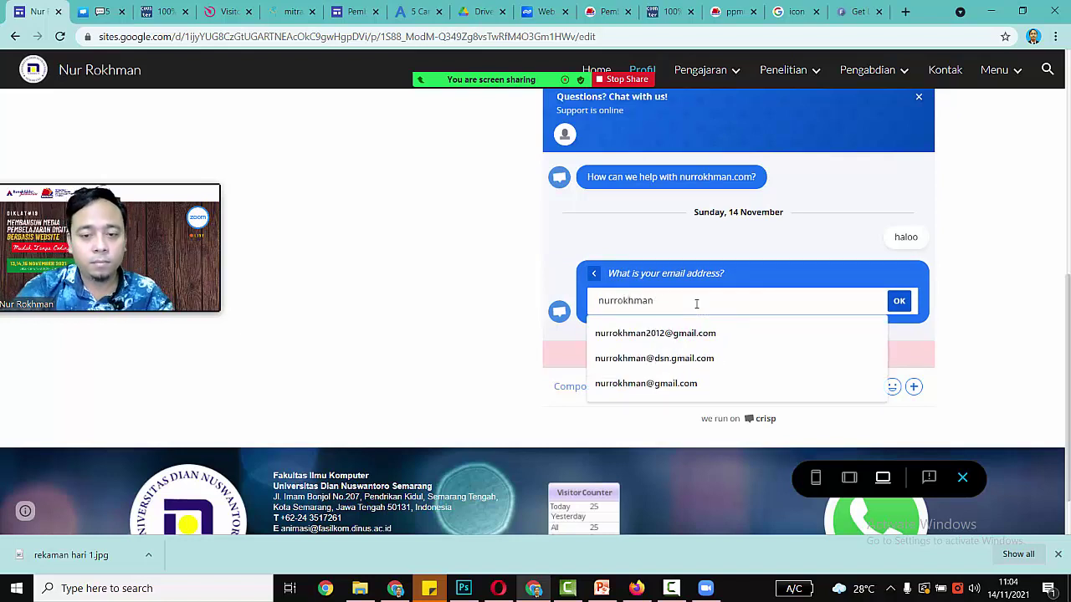
{"action": "left_click", "coordinate": [689, 361]}
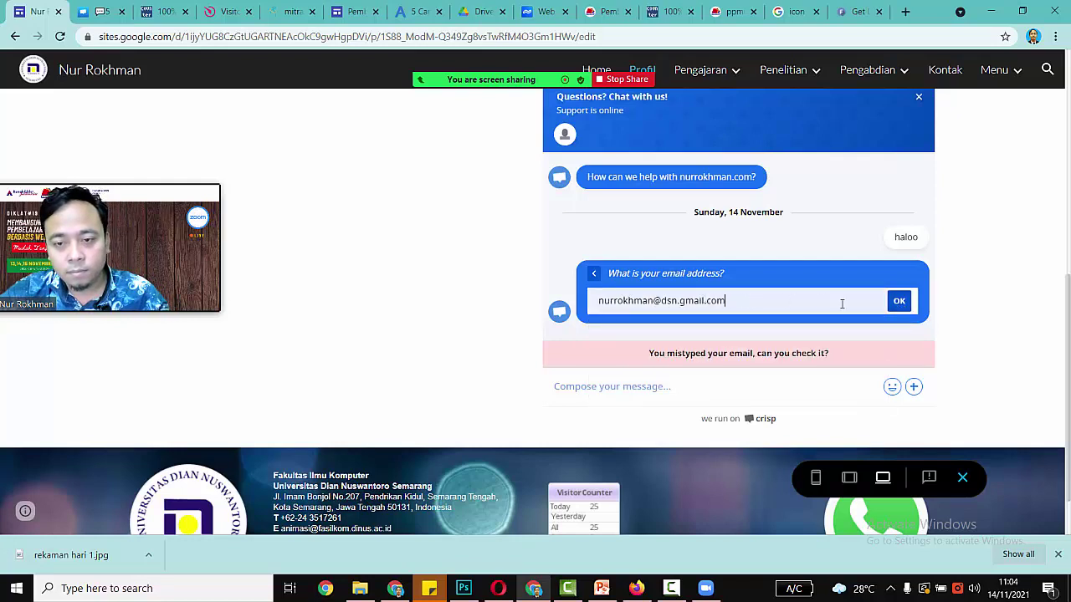
{"action": "left_click", "coordinate": [741, 300]}
{"action": "key", "text": "BackSpace"}
{"action": "key", "text": "BackSpace"}
{"action": "key", "text": "BackSpace"}
{"action": "key", "text": "BackSpace"}
{"action": "key", "text": "BackSpace"}
{"action": "key", "text": "BackSpace"}
{"action": "key", "text": "BackSpace"}
{"action": "key", "text": "BackSpace"}
{"action": "key", "text": "BackSpace"}
{"action": "type", "text": "dinus.ac.id"}
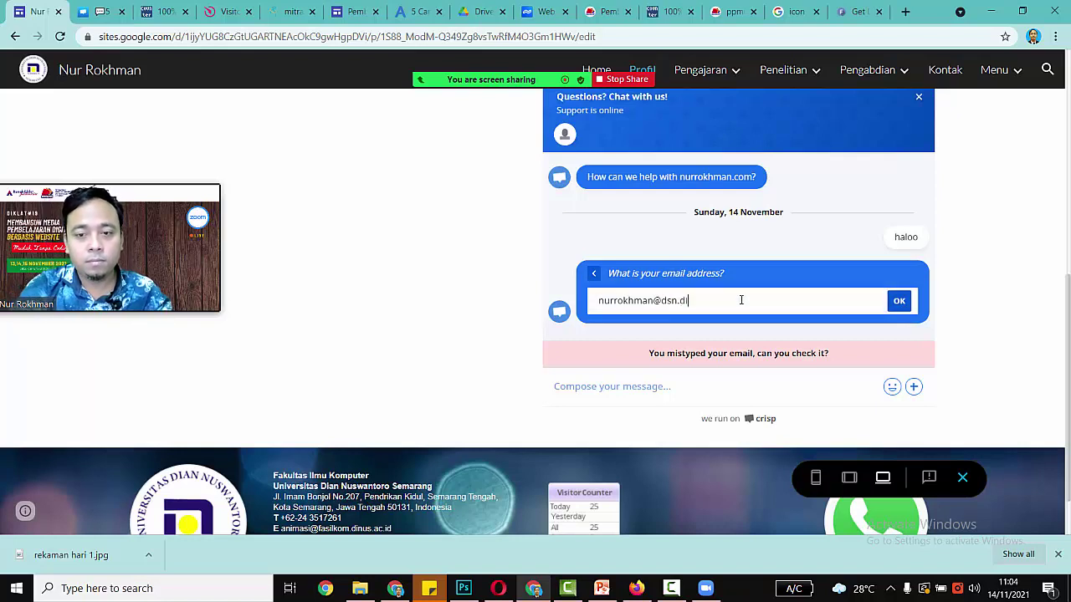
{"action": "key", "text": "Return"}
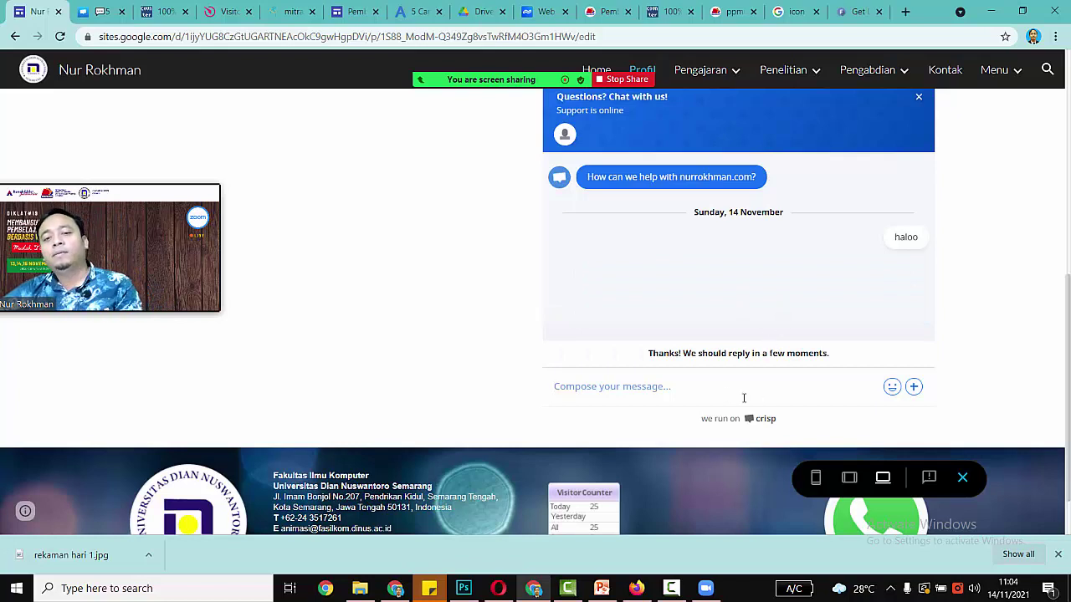
Step: Send 'halo gaes' and 'mau tanya dong', then decline the offered waiting game
{"action": "left_click", "coordinate": [702, 383]}
{"action": "type", "text": "halo gaes"}
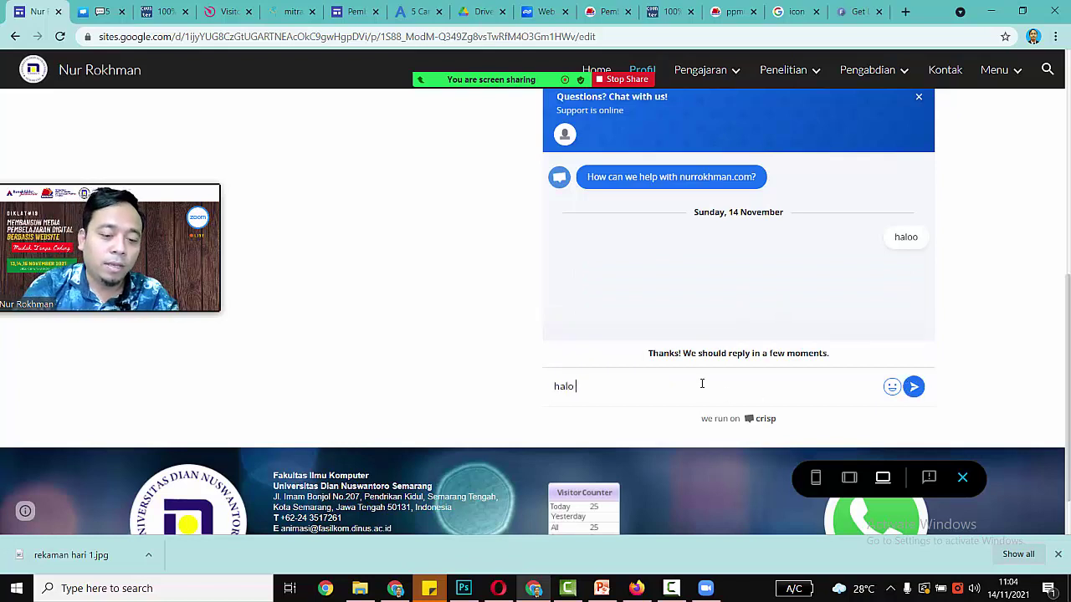
{"action": "key", "text": "Return"}
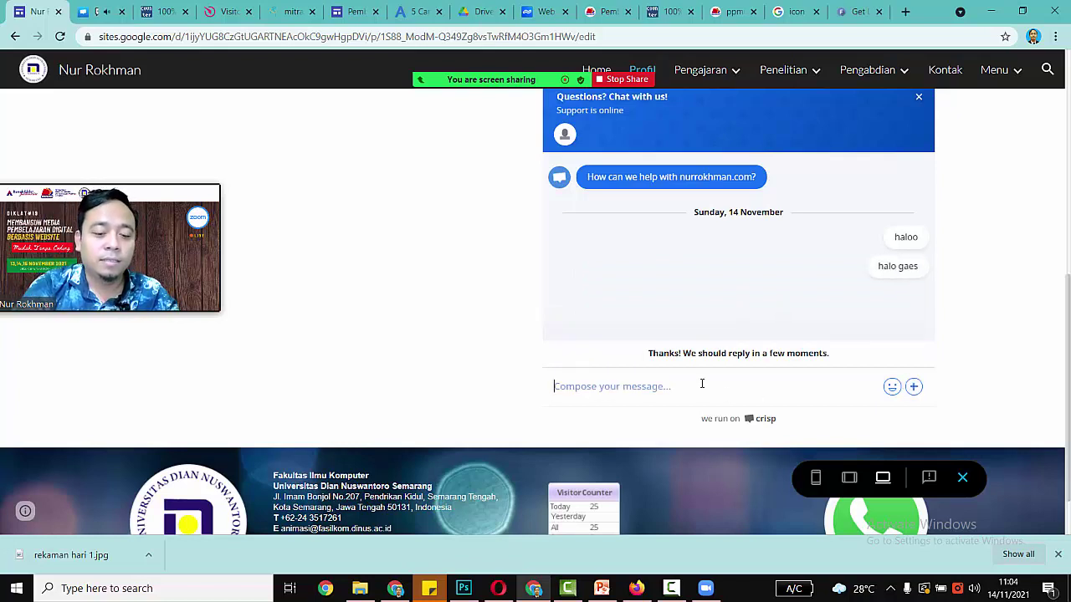
{"action": "type", "text": "mau tanya dong"}
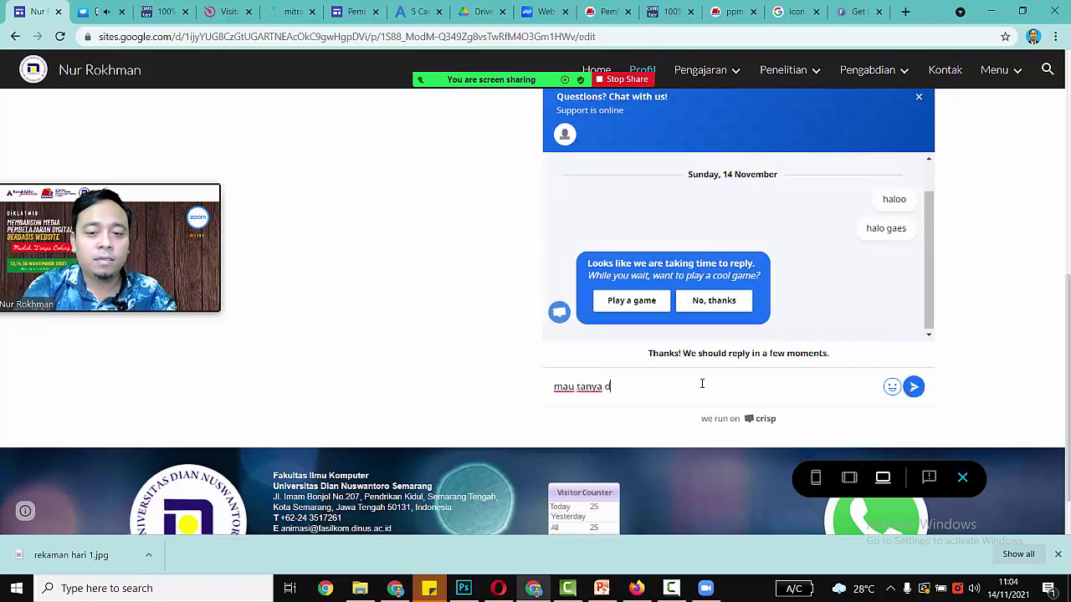
{"action": "key", "text": "Return"}
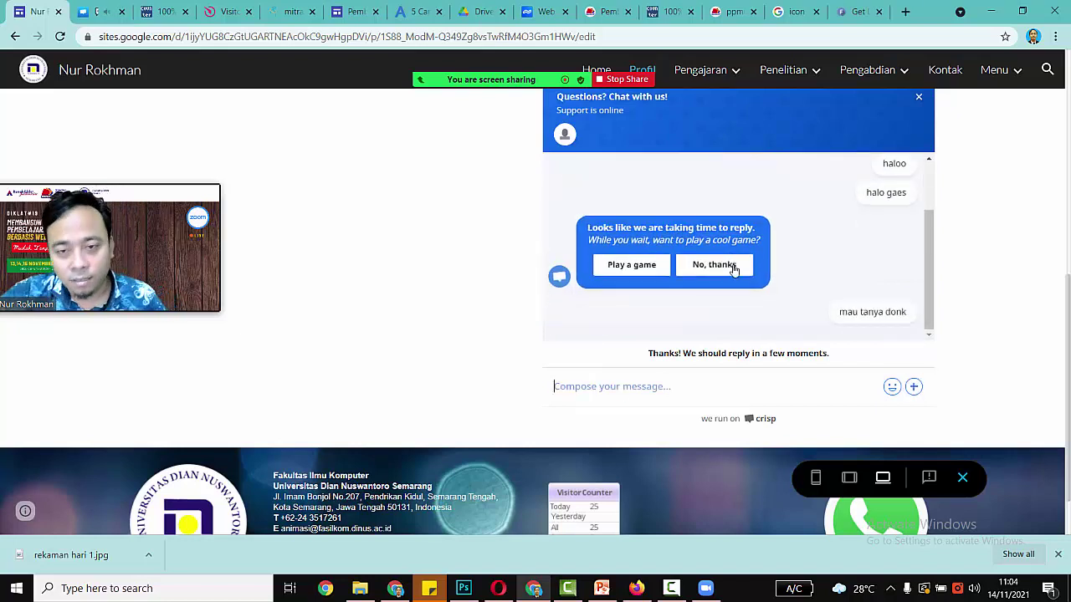
{"action": "left_click", "coordinate": [726, 267]}
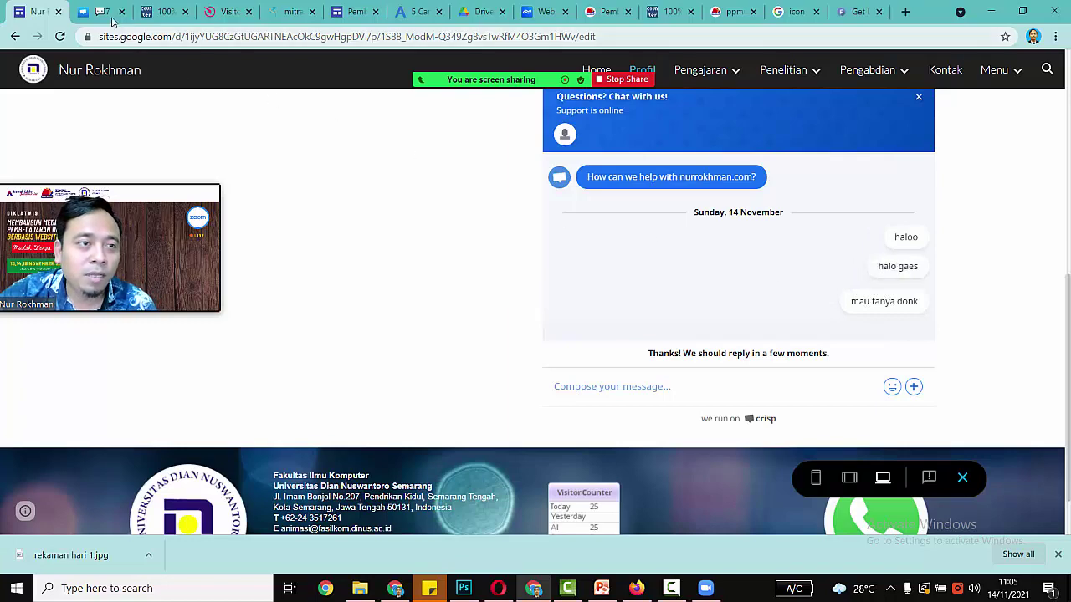
{"action": "left_click", "coordinate": [101, 13]}
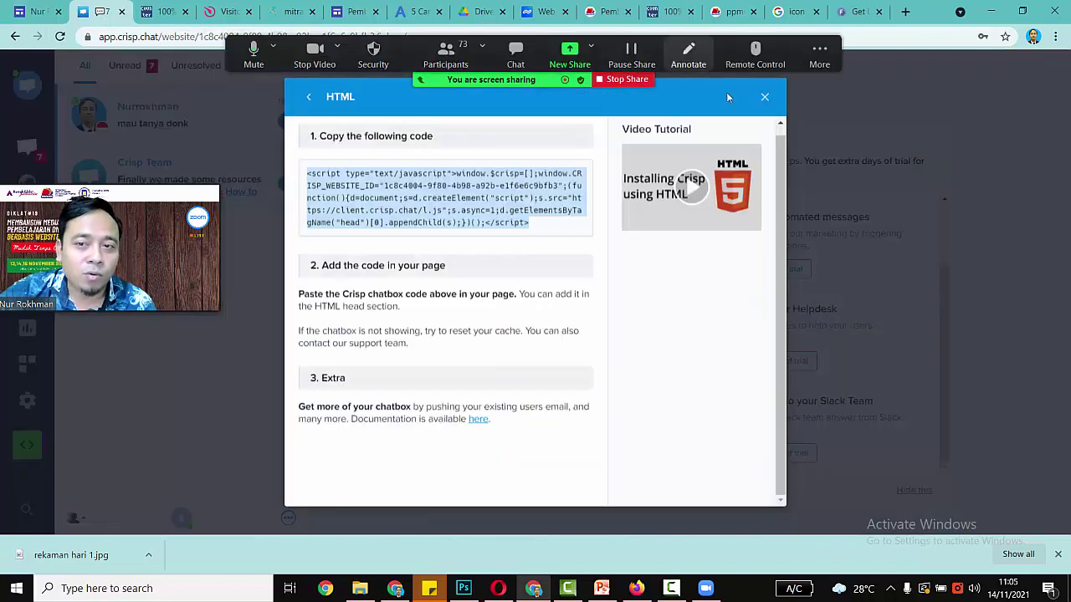
Step: Open the visitor's conversation and reply 'tanya apa?' and 'ada yang bisa saya bantu?'
{"action": "left_click", "coordinate": [765, 97]}
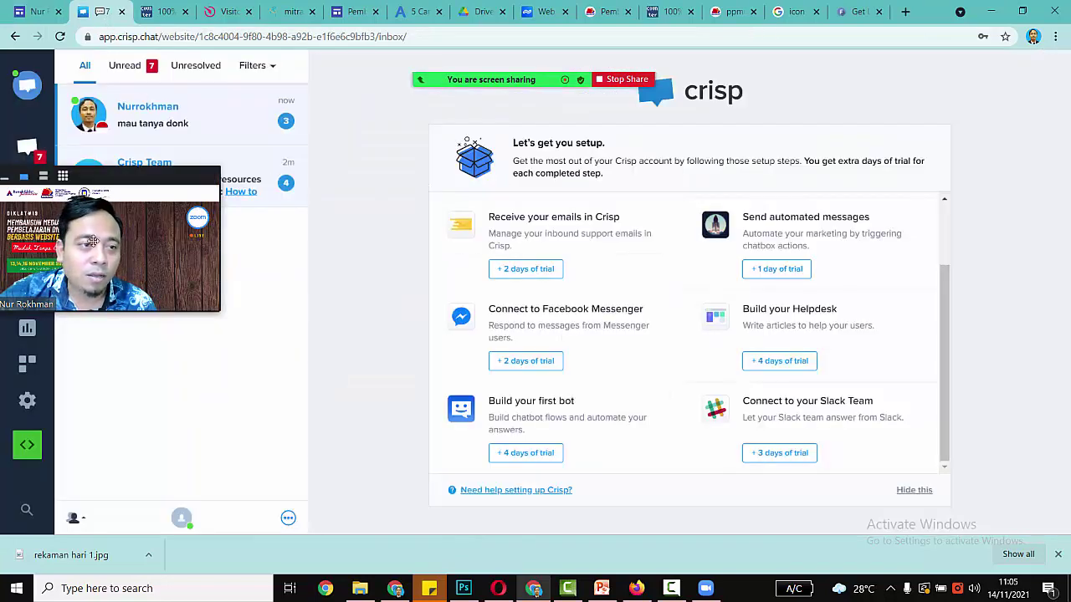
{"action": "left_click", "coordinate": [144, 127]}
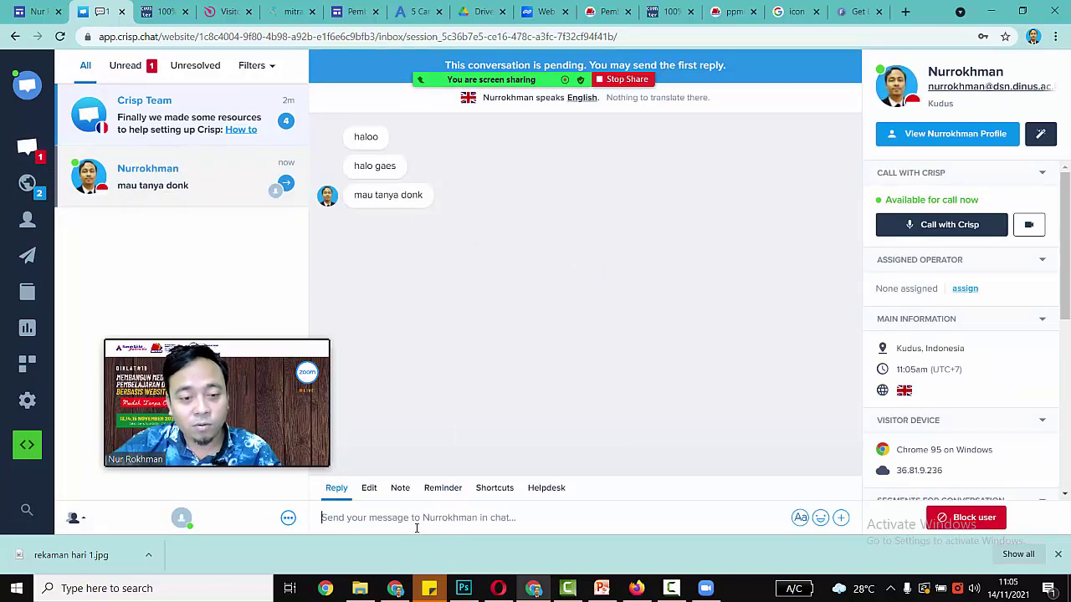
{"action": "type", "text": "tanya a"}
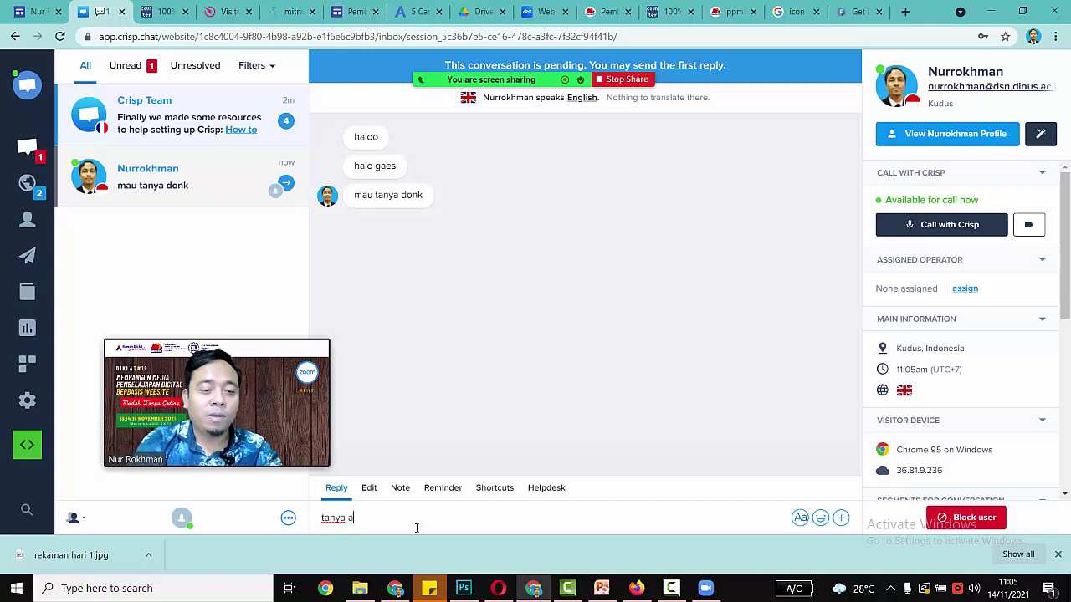
{"action": "type", "text": "pa?"}
{"action": "key", "text": "Return"}
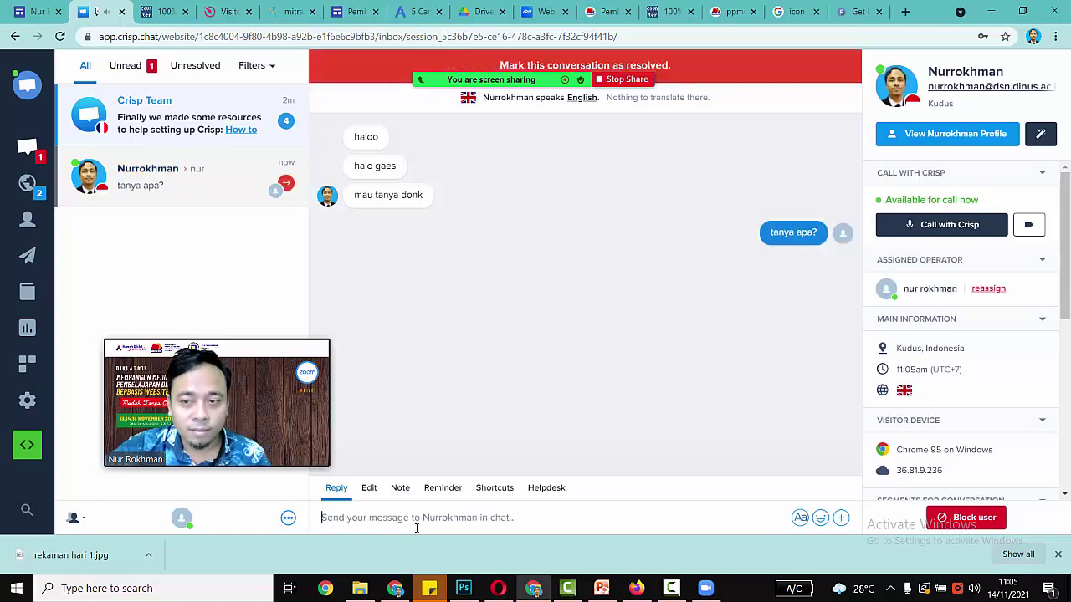
{"action": "type", "text": "ada yan"}
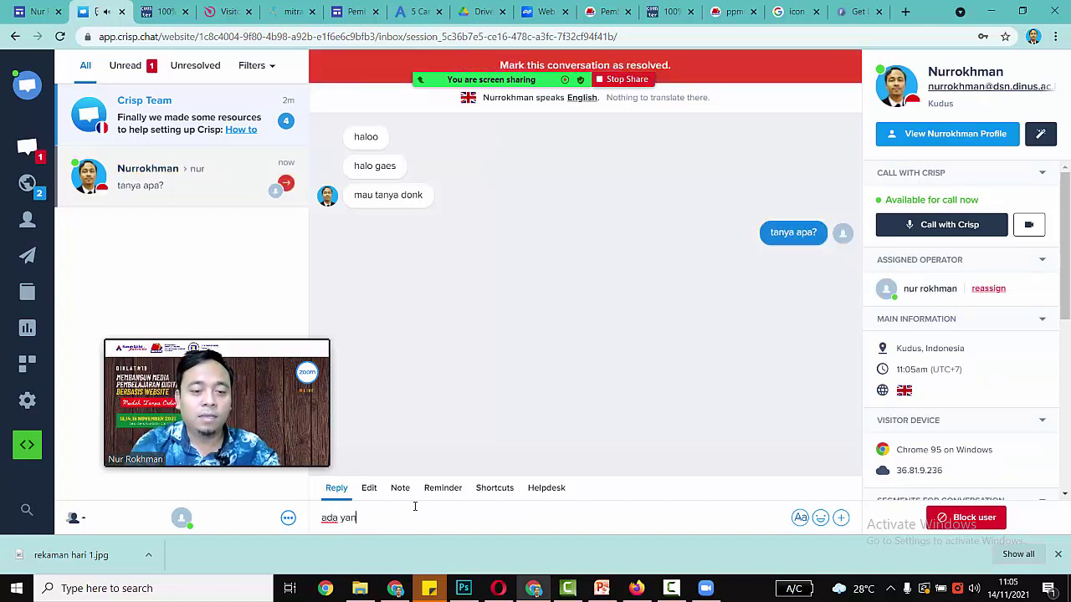
{"action": "type", "text": "g bisa saya bantu?"}
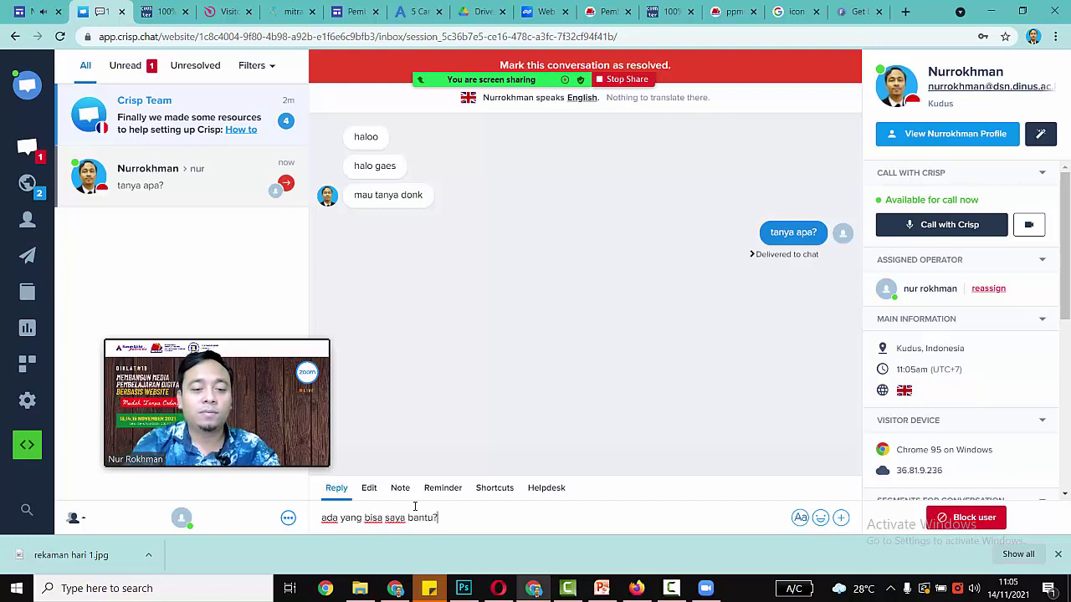
{"action": "key", "text": "Return"}
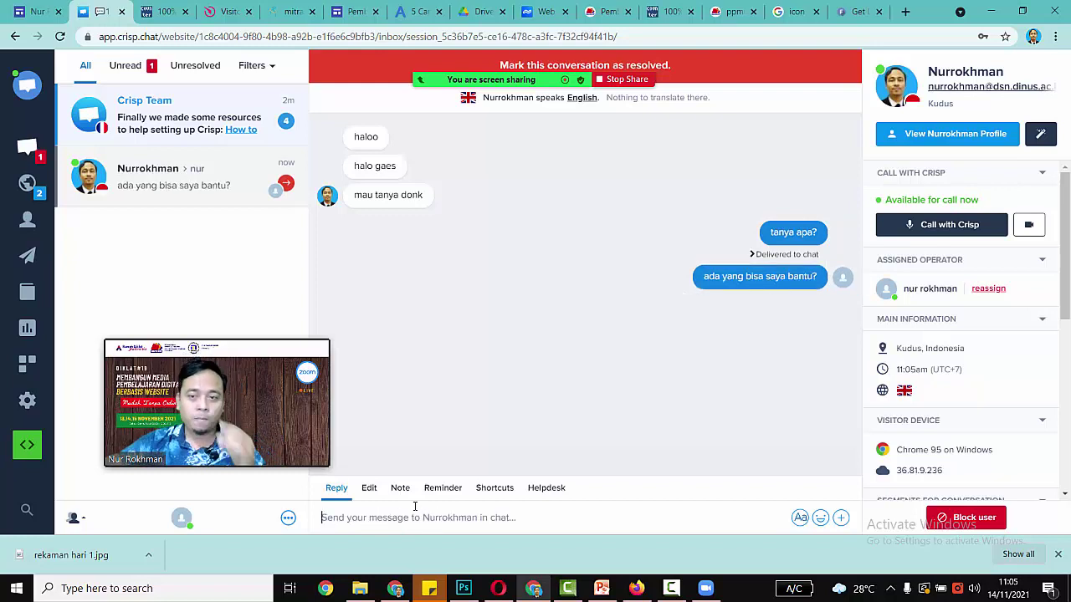
{"action": "left_click", "coordinate": [35, 11]}
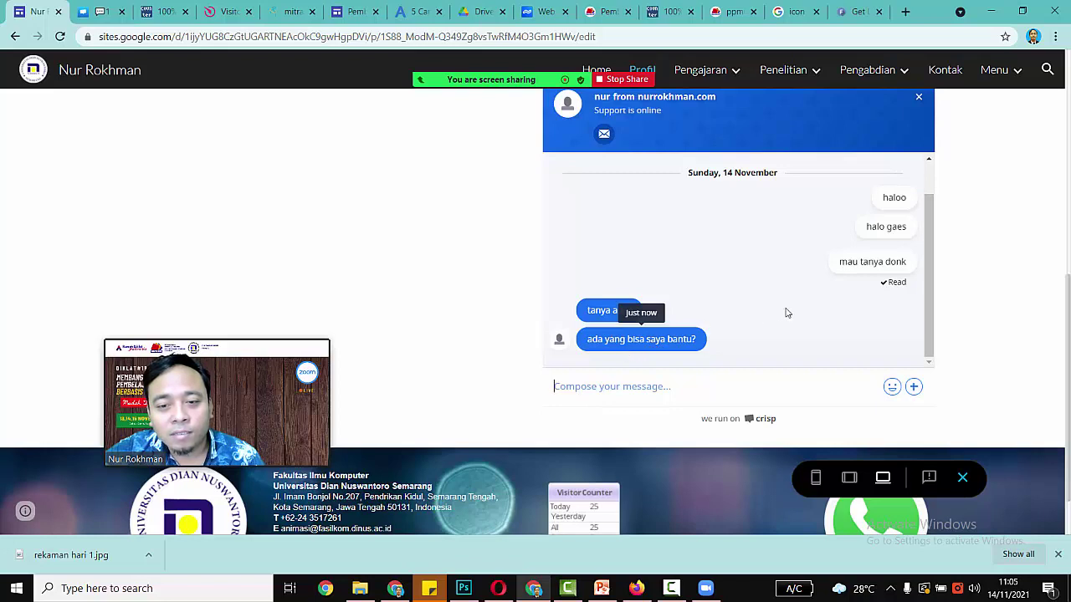
{"action": "scroll", "coordinate": [803, 311], "scroll_direction": "up", "scroll_amount": 1}
{"action": "scroll", "coordinate": [812, 311], "scroll_direction": "down", "scroll_amount": 1}
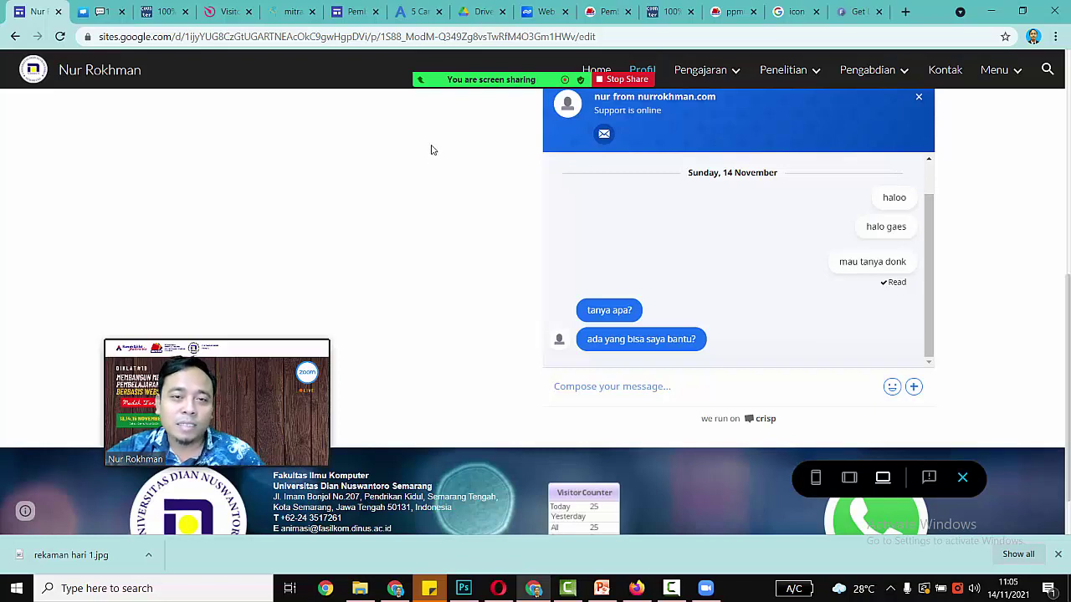
{"action": "scroll", "coordinate": [433, 150], "scroll_direction": "up", "scroll_amount": 1}
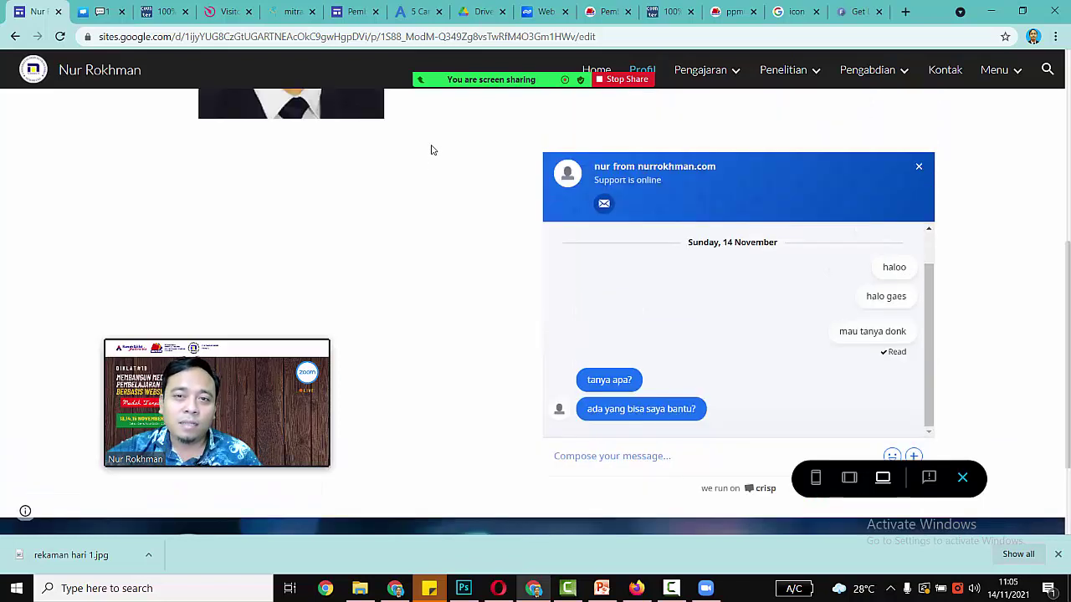
{"action": "scroll", "coordinate": [433, 149], "scroll_direction": "down", "scroll_amount": 1}
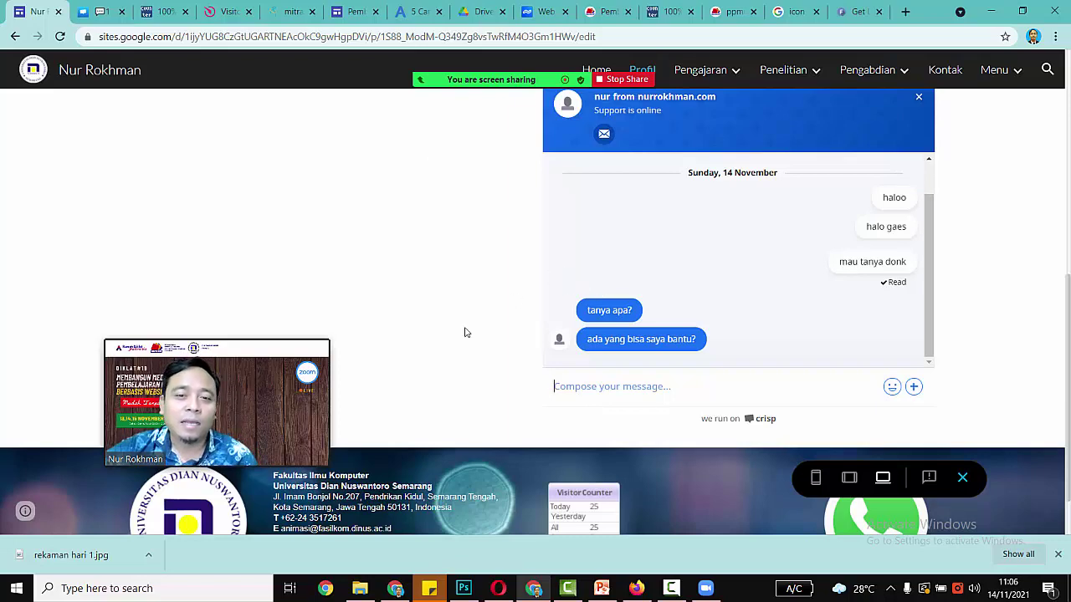
{"action": "left_click_drag", "start_coordinate": [278, 406], "coordinate": [1005, 102]}
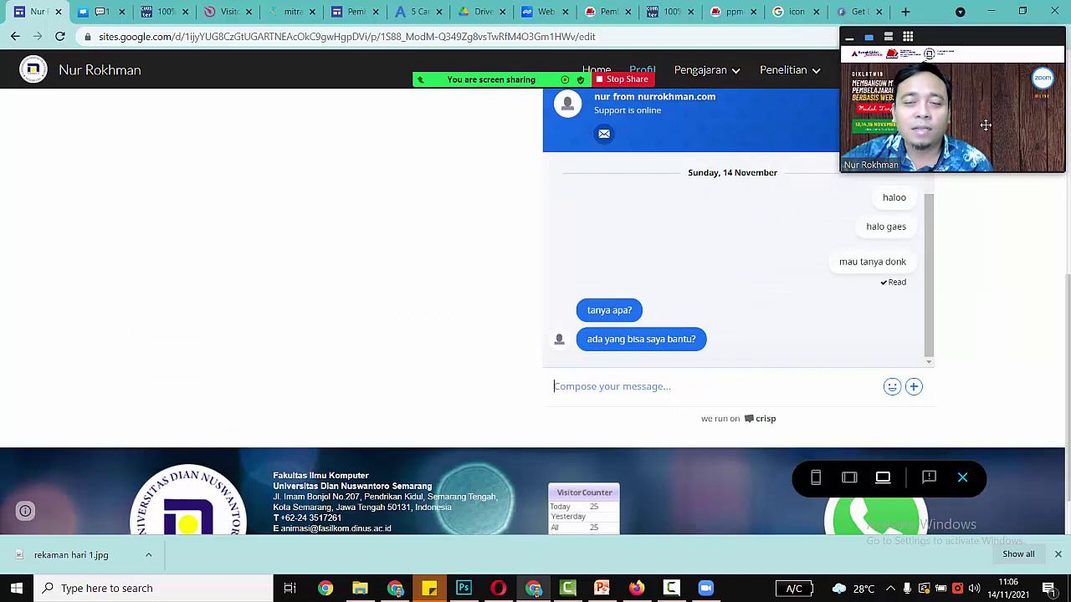